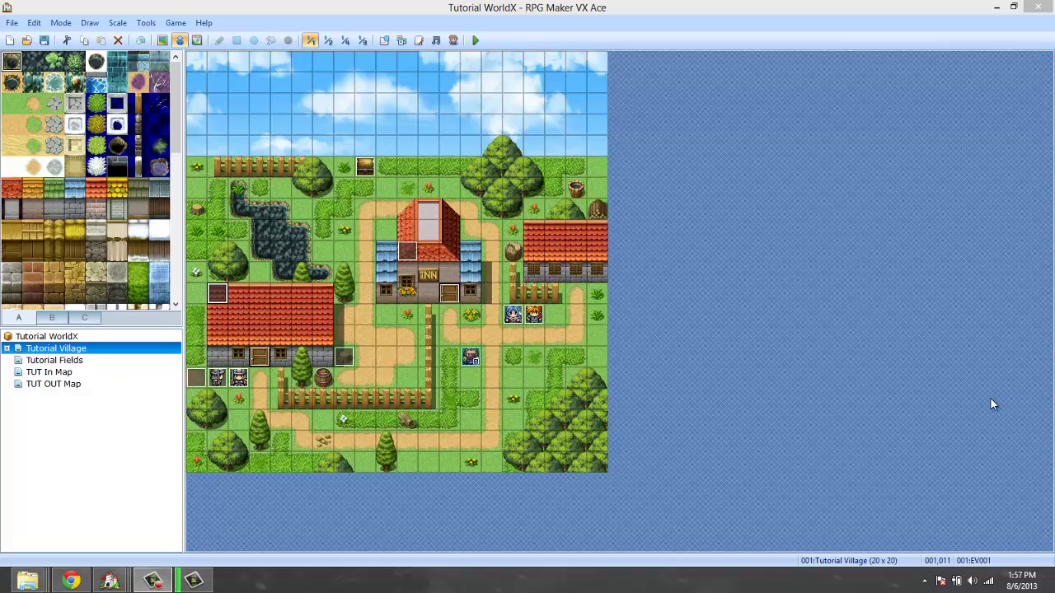
Delete the Animation and Skills note tags from This Enemy's Database entry and close the Database
click(146, 22)
click(150, 38)
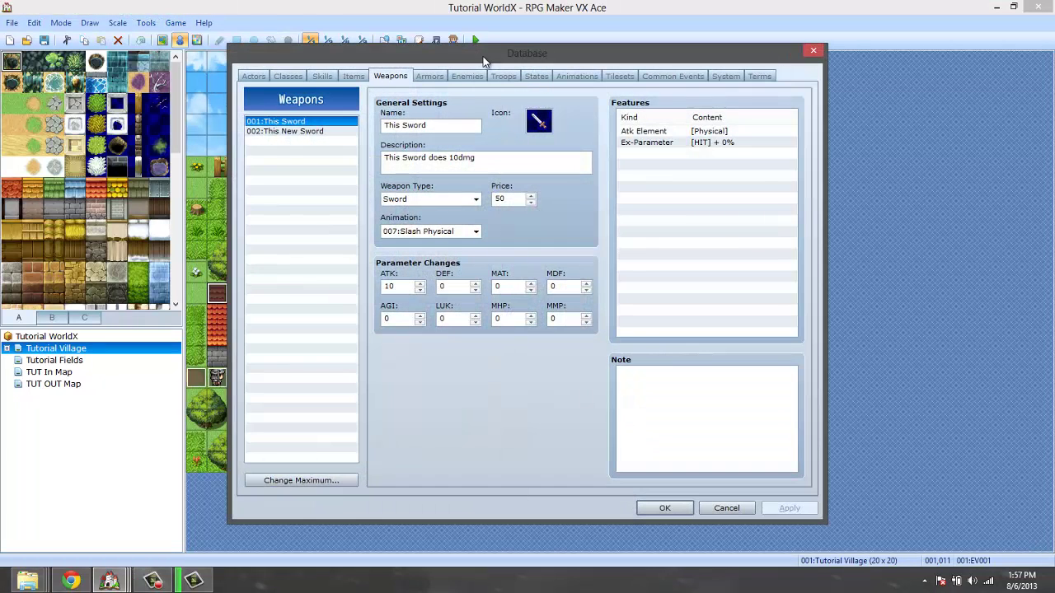
click(475, 76)
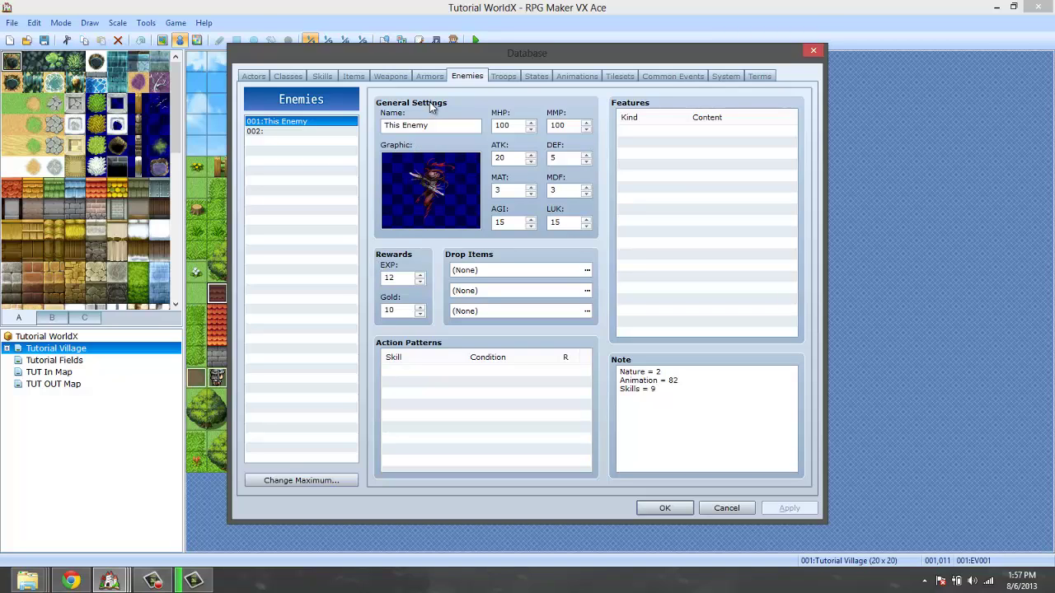
click(437, 125)
click(640, 402)
drag(668, 388, 490, 317)
key(Delete)
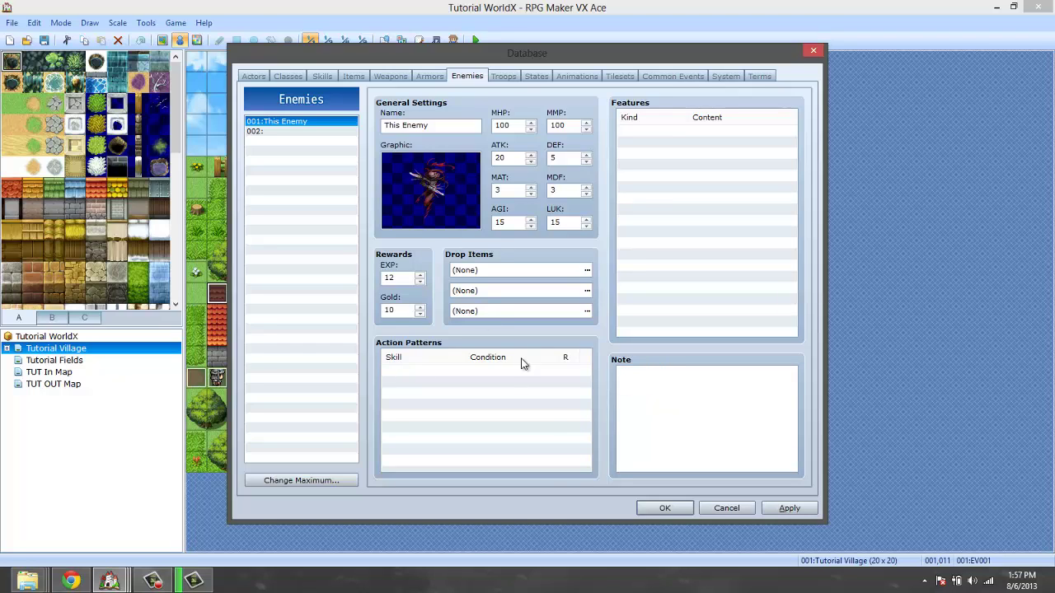
click(657, 511)
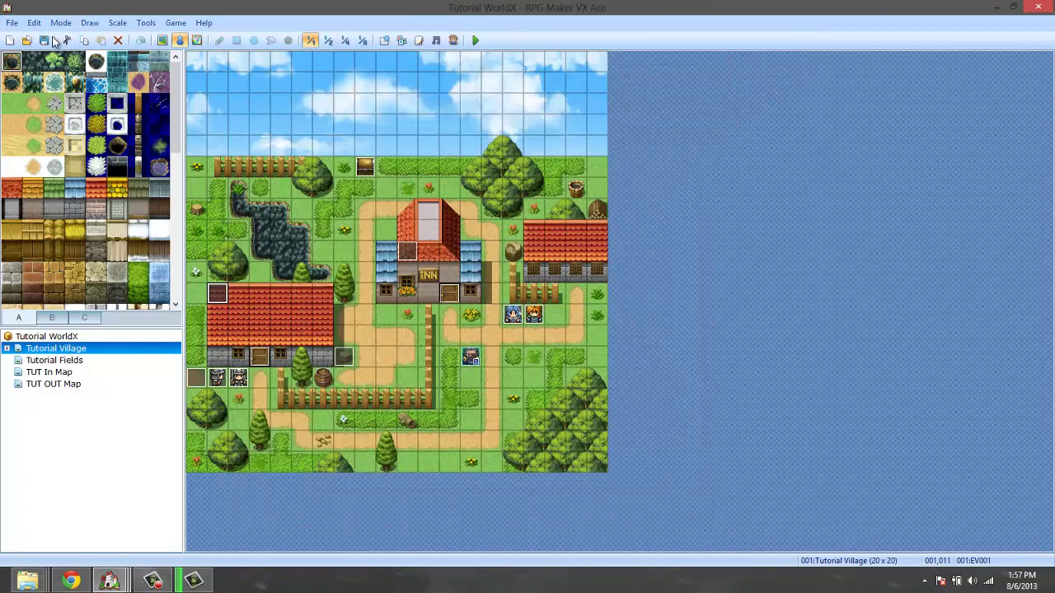
Open the '- Pearl Documentation' script in the Script Editor and scroll down to its Enemies section
click(418, 40)
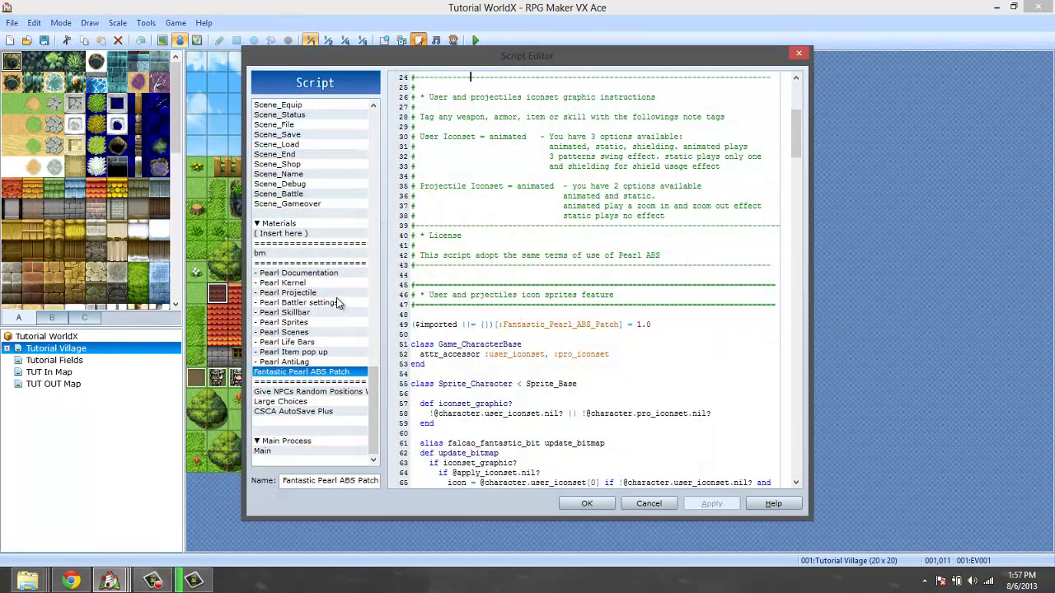
click(328, 272)
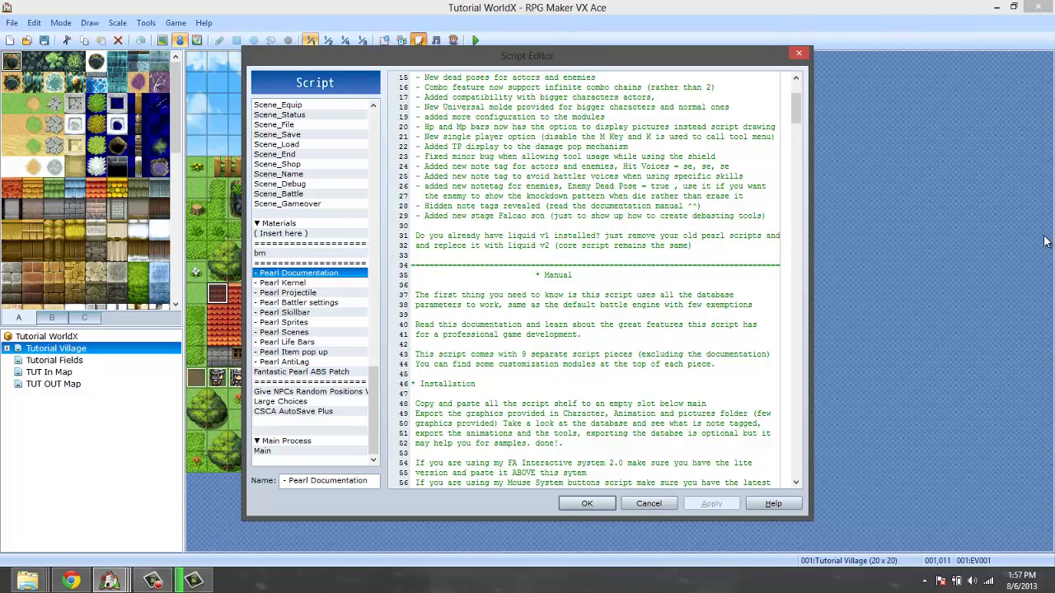
drag(798, 107, 801, 90)
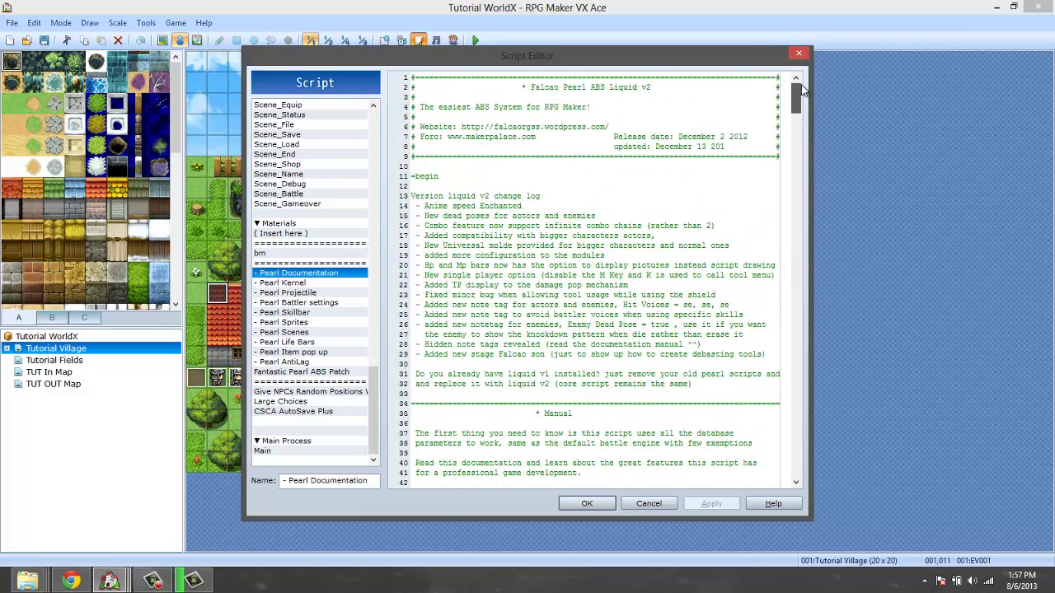
mouse_move(803, 84)
mouse_down()
mouse_move(801, 119)
mouse_move(810, 94)
mouse_up()
scroll(621, 221, down, 2)
scroll(634, 198, down, 10)
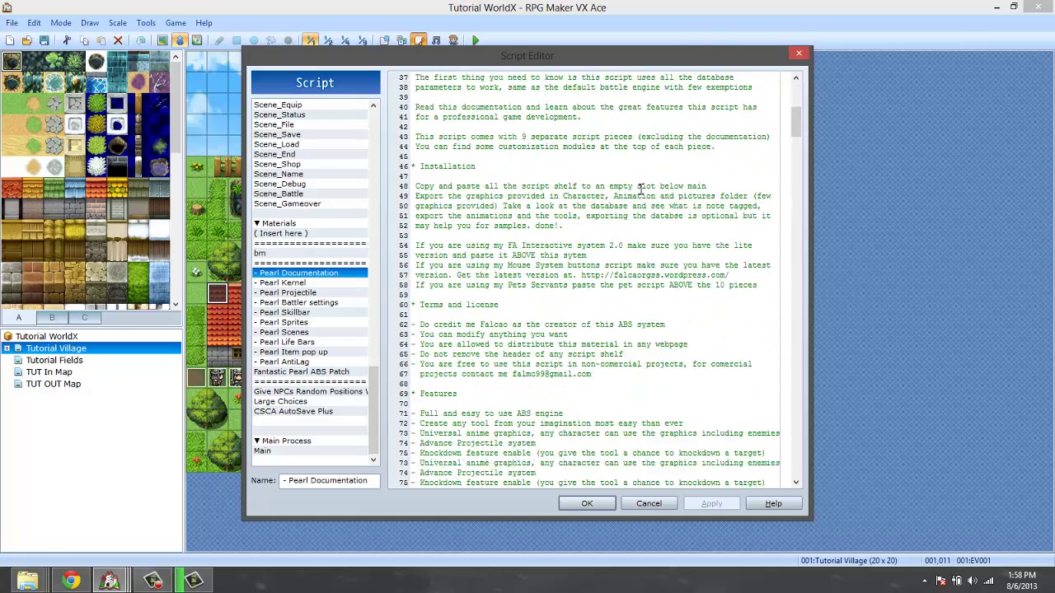
scroll(575, 195, down, 15)
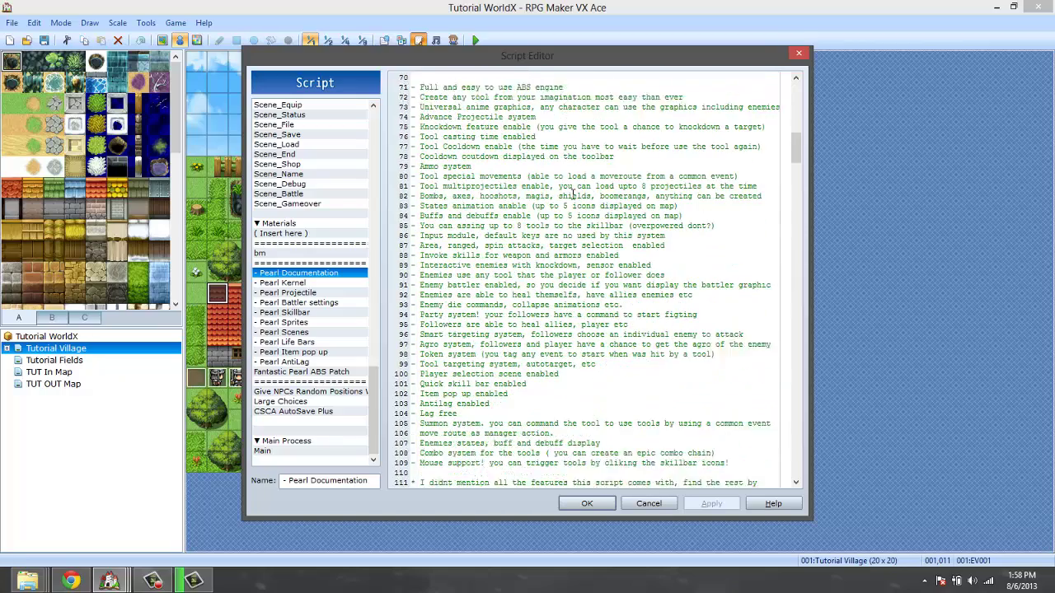
scroll(575, 195, down, 17)
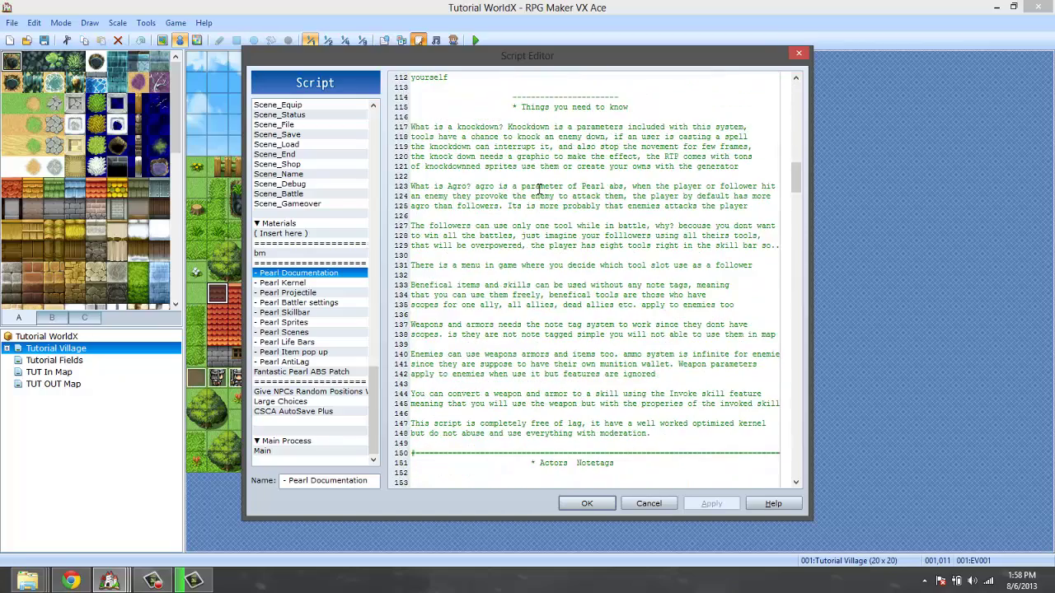
drag(796, 189, 756, 204)
scroll(757, 206, down, 5)
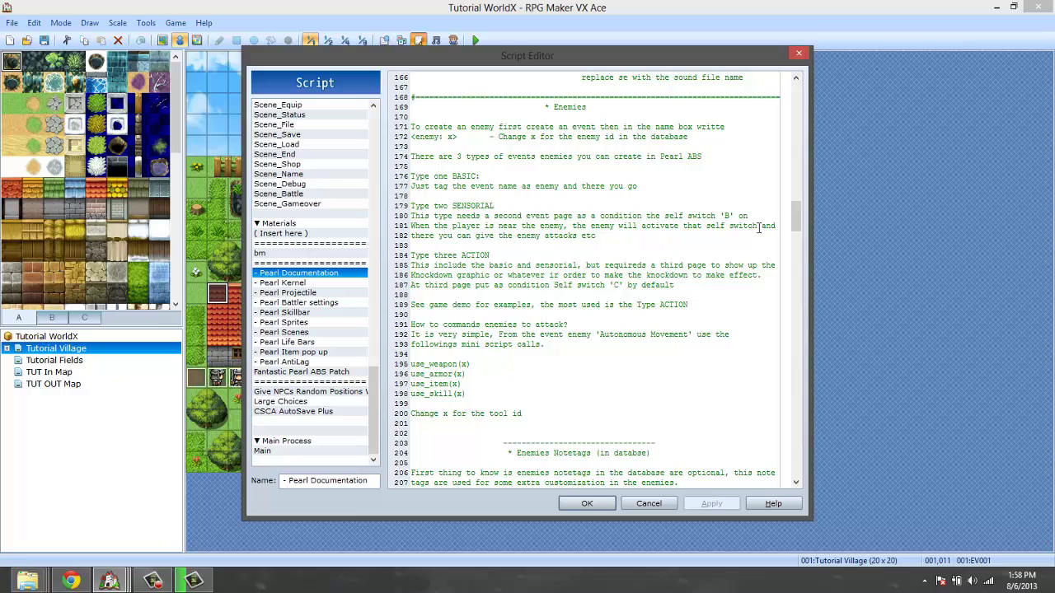
Read through the Enemies Notetags section of the Pearl Documentation, highlighting its text
drag(792, 214, 796, 247)
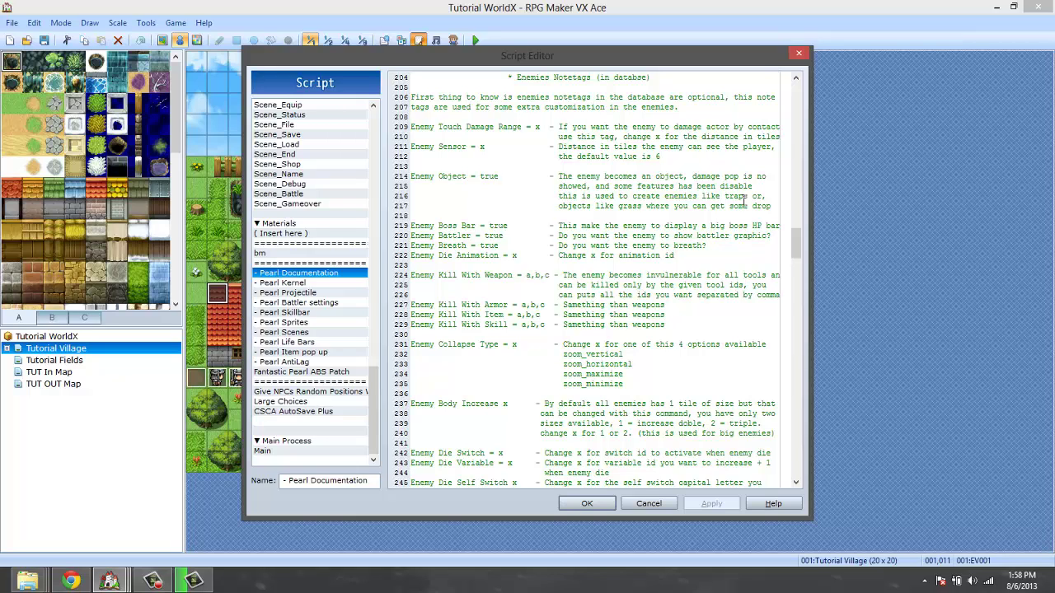
scroll(544, 265, down, 4)
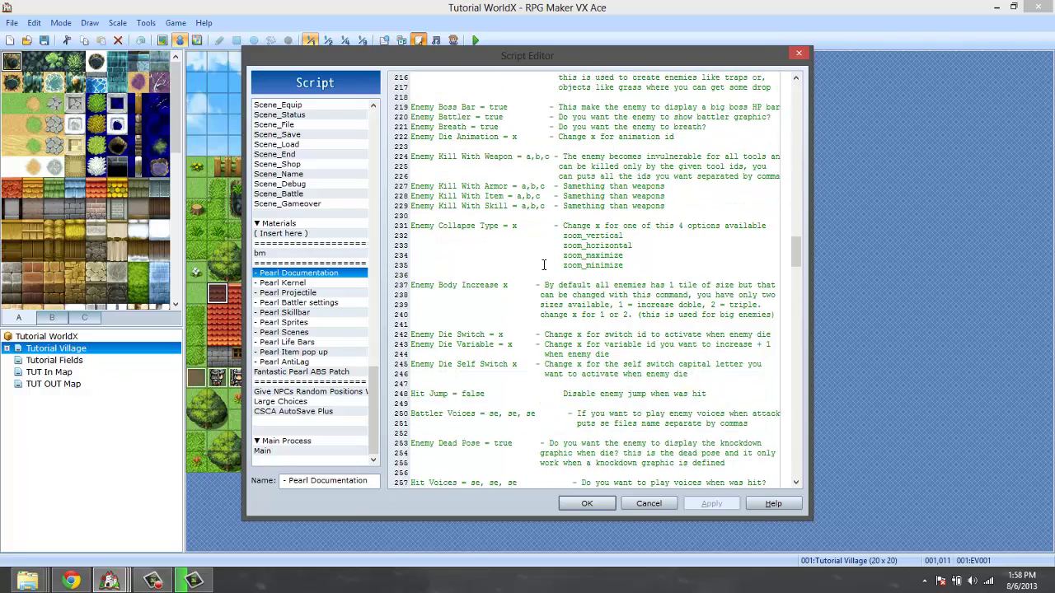
scroll(544, 265, down, 7)
scroll(549, 263, up, 6)
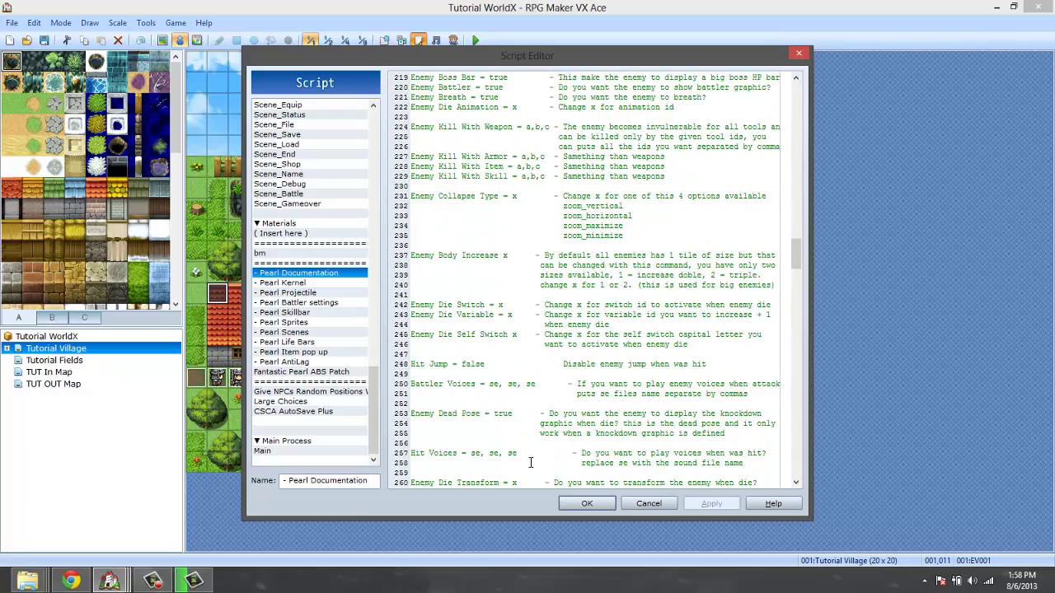
scroll(531, 462, down, 5)
drag(530, 463, 400, 227)
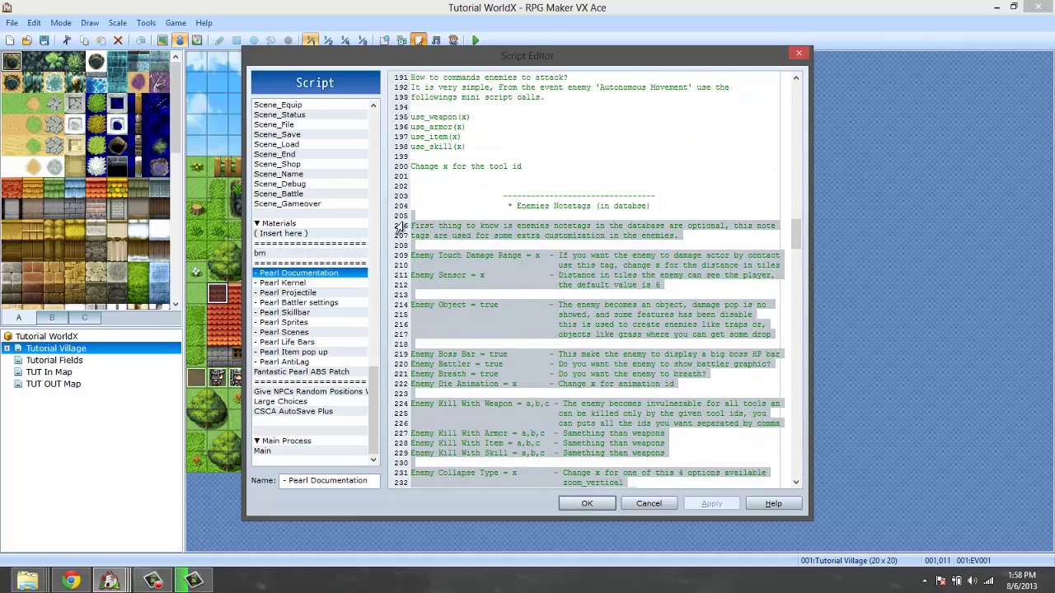
click(524, 279)
scroll(526, 276, down, 2)
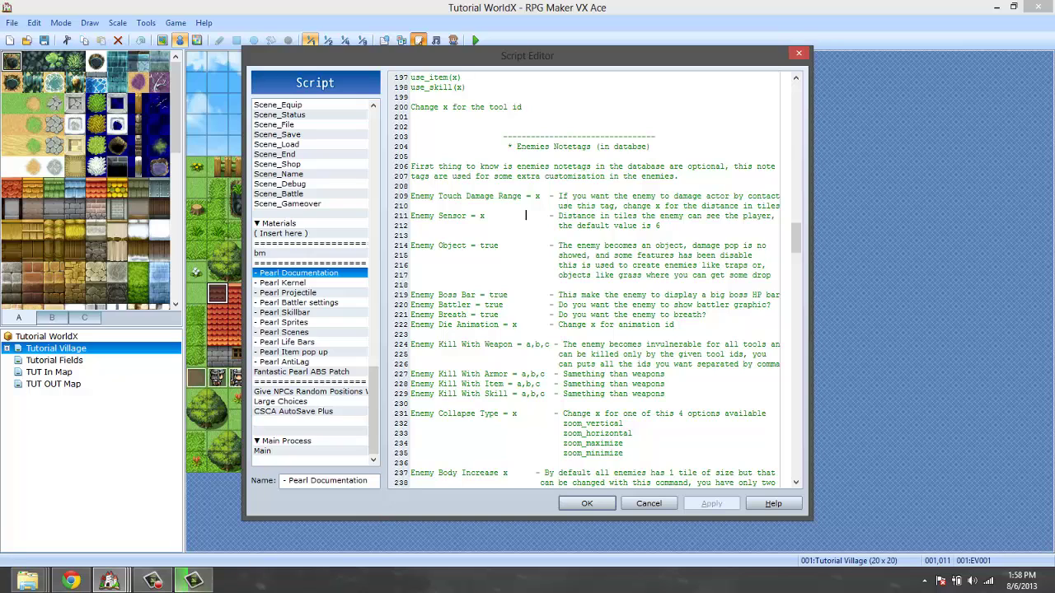
Scroll further down to the Enemy Dead Pose line, then scroll back up
click(153, 581)
click(992, 519)
scroll(374, 228, down, 3)
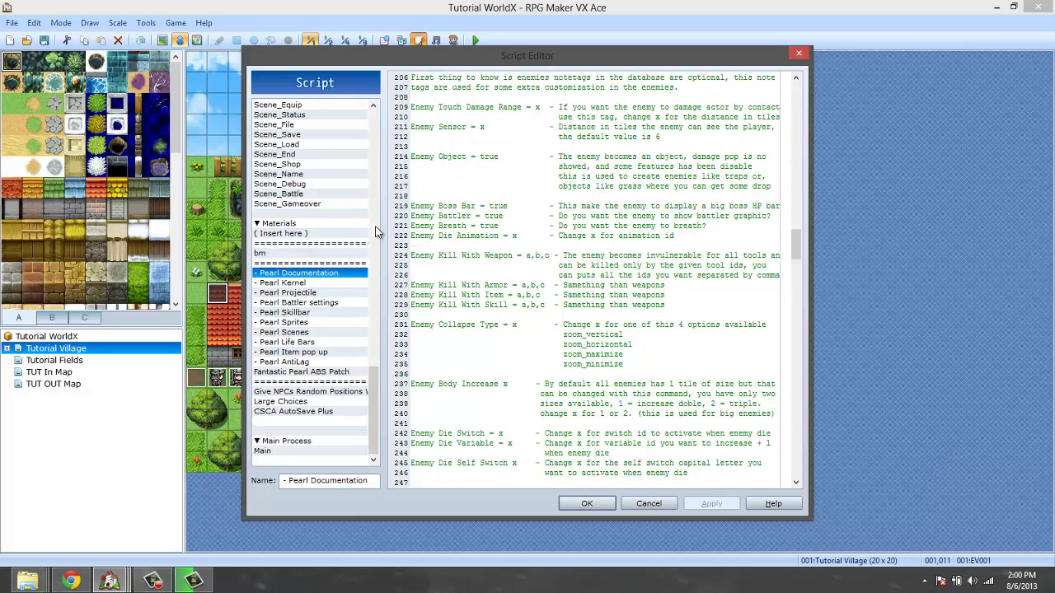
scroll(502, 379, down, 6)
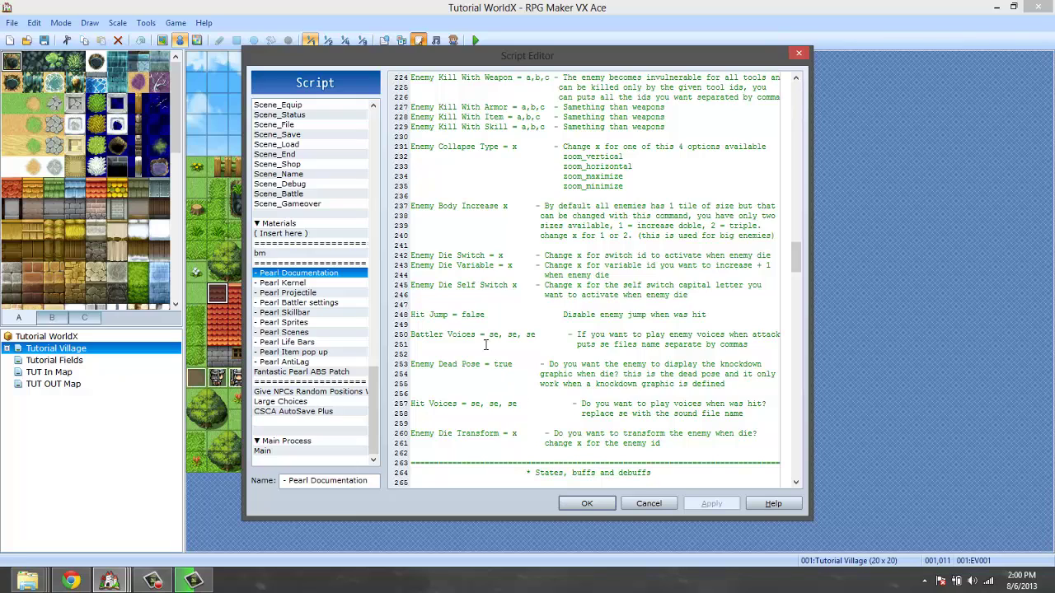
click(520, 374)
scroll(494, 371, up, 1)
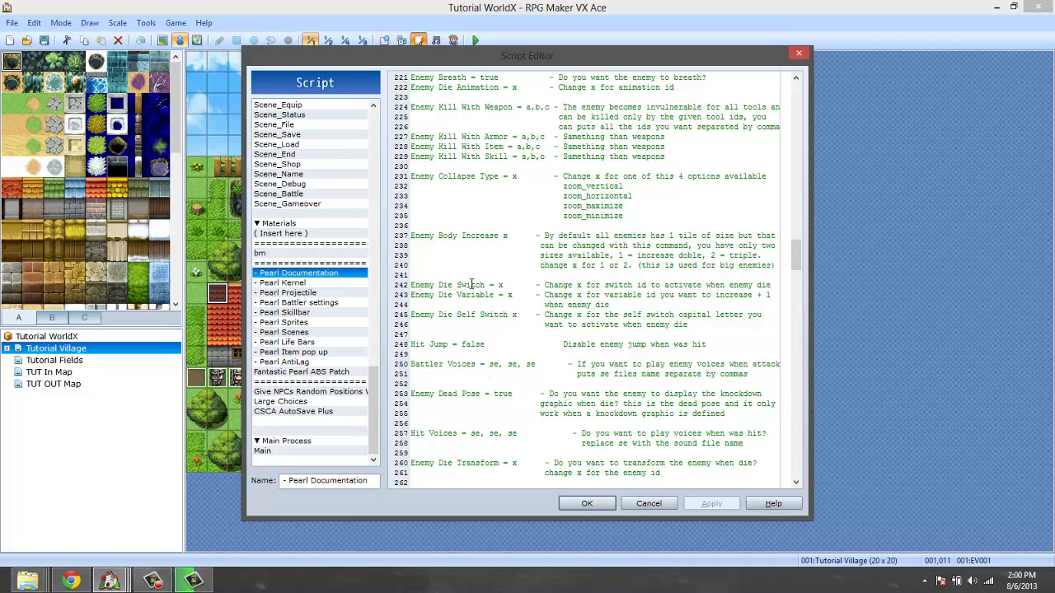
scroll(492, 336, up, 6)
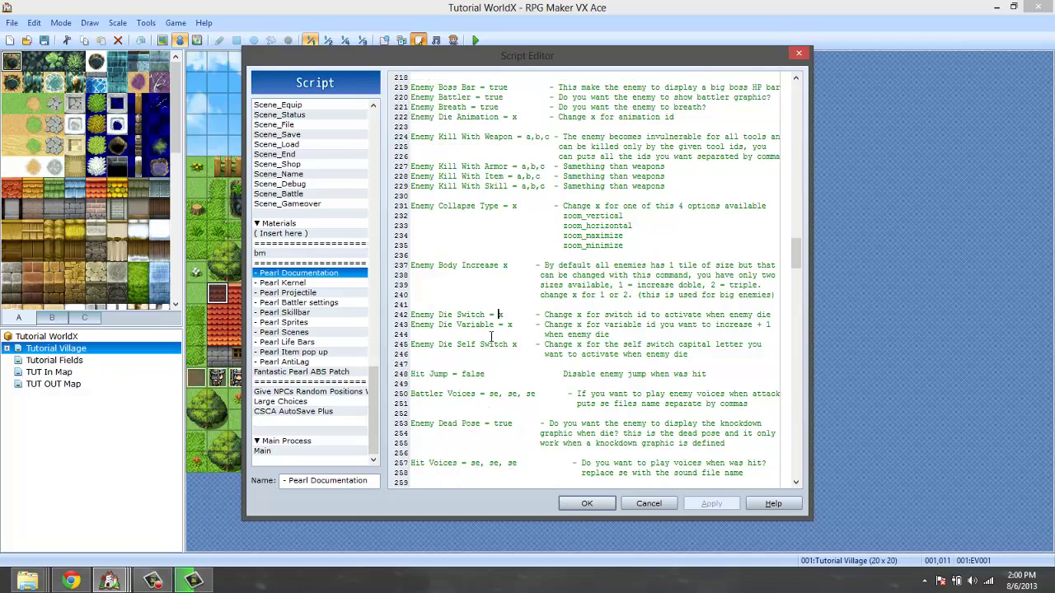
scroll(487, 326, up, 1)
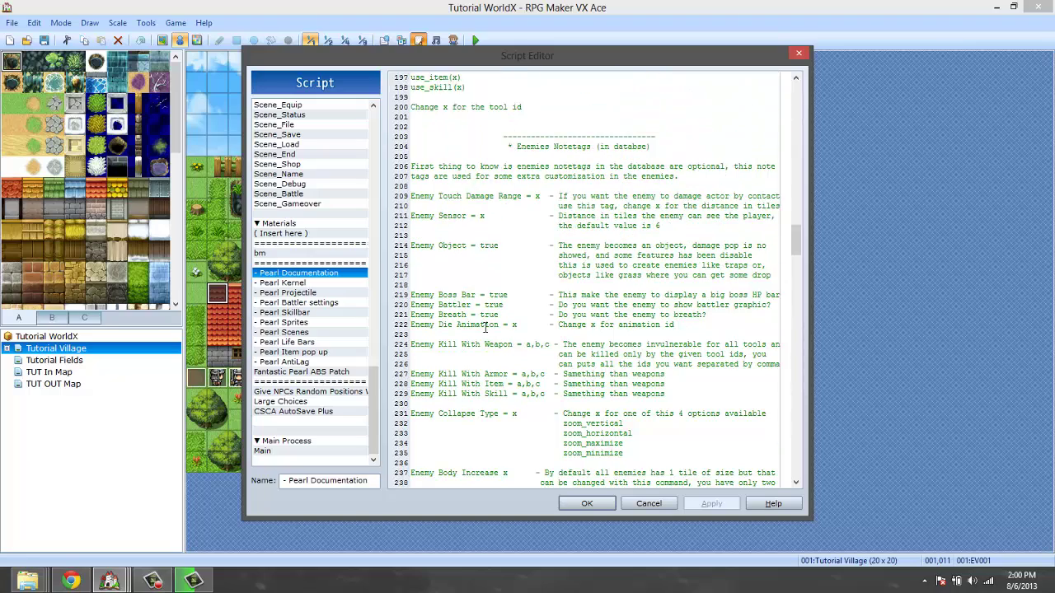
Close the Script Editor, then reopen the Database and close it without changes
click(584, 502)
click(146, 23)
click(158, 39)
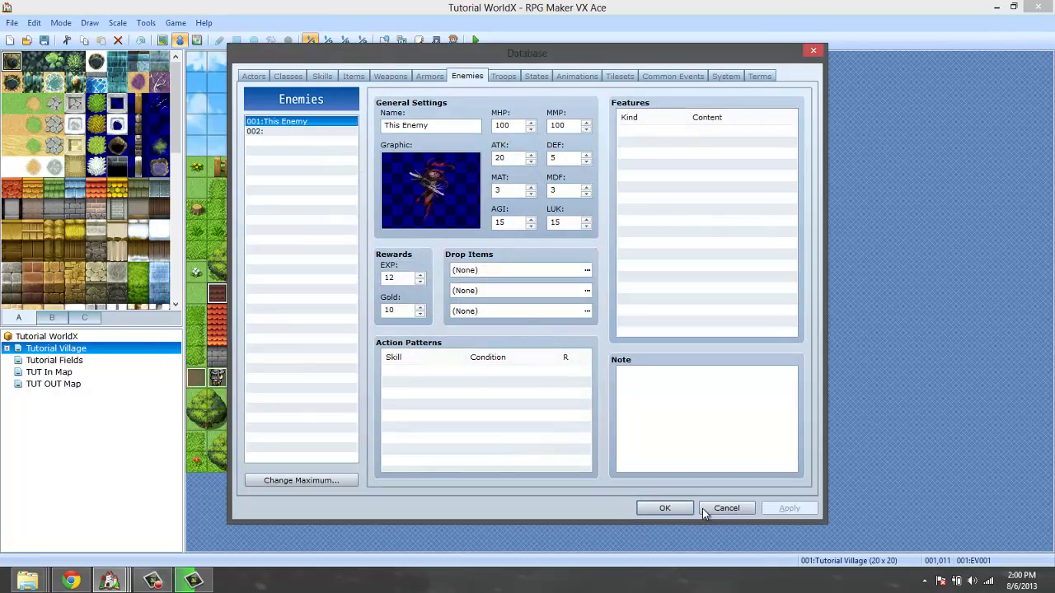
click(727, 508)
Reopen the Script Editor and highlight the <enemy: x> event naming tag
click(418, 39)
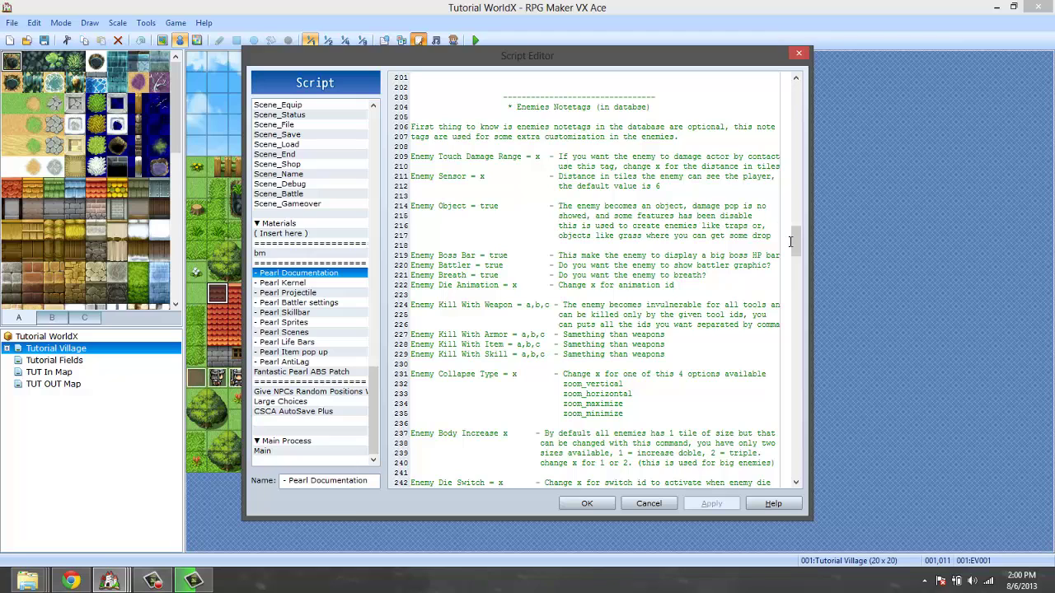
scroll(793, 244, up, 13)
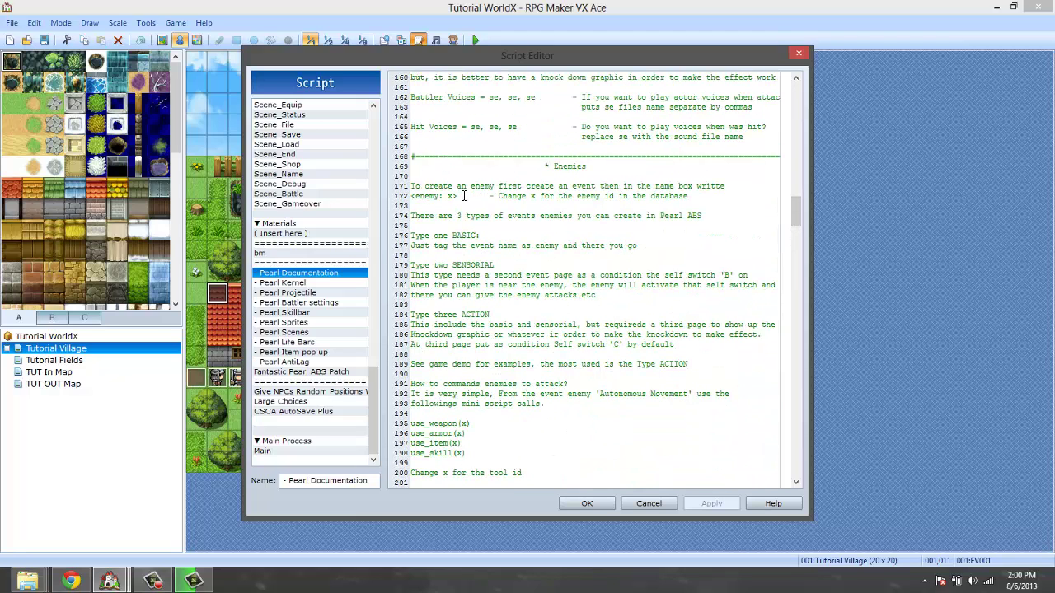
drag(455, 195, 410, 196)
key(ctrl+c)
Create a new event on the empty village-path tile 009,014
click(647, 503)
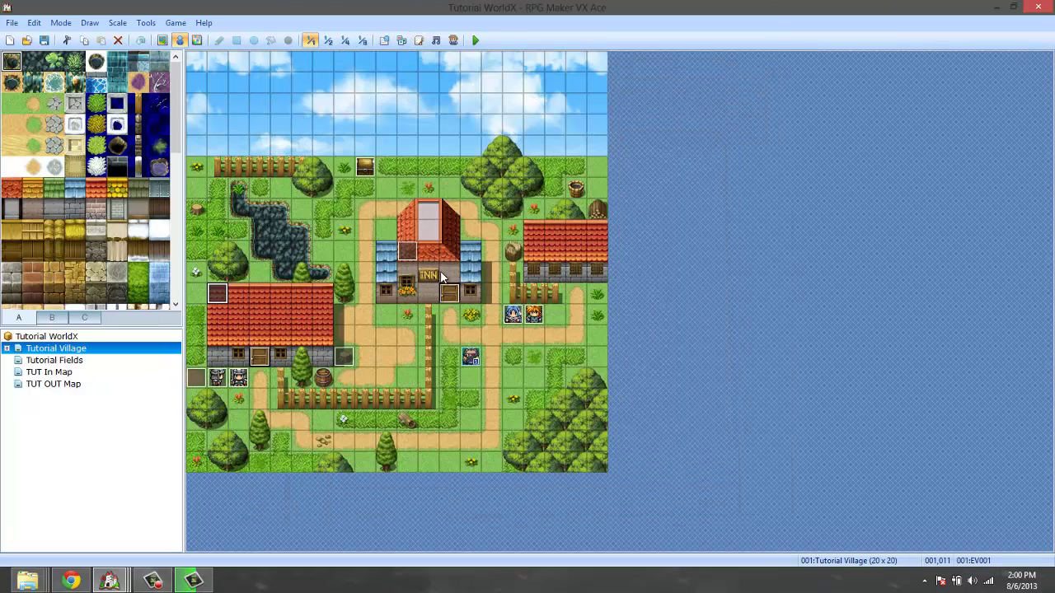
click(406, 356)
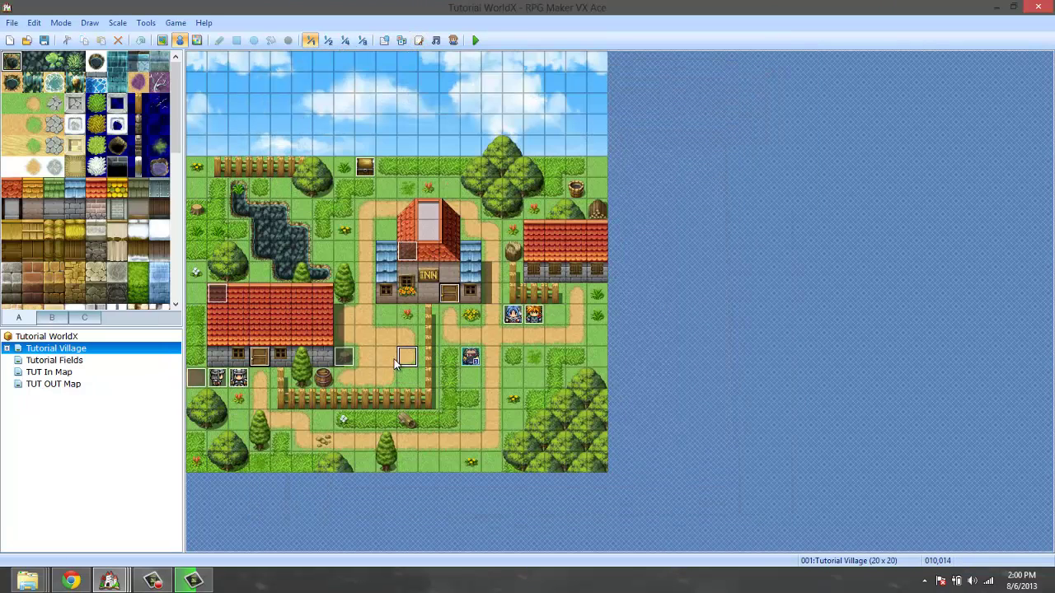
right_click(390, 357)
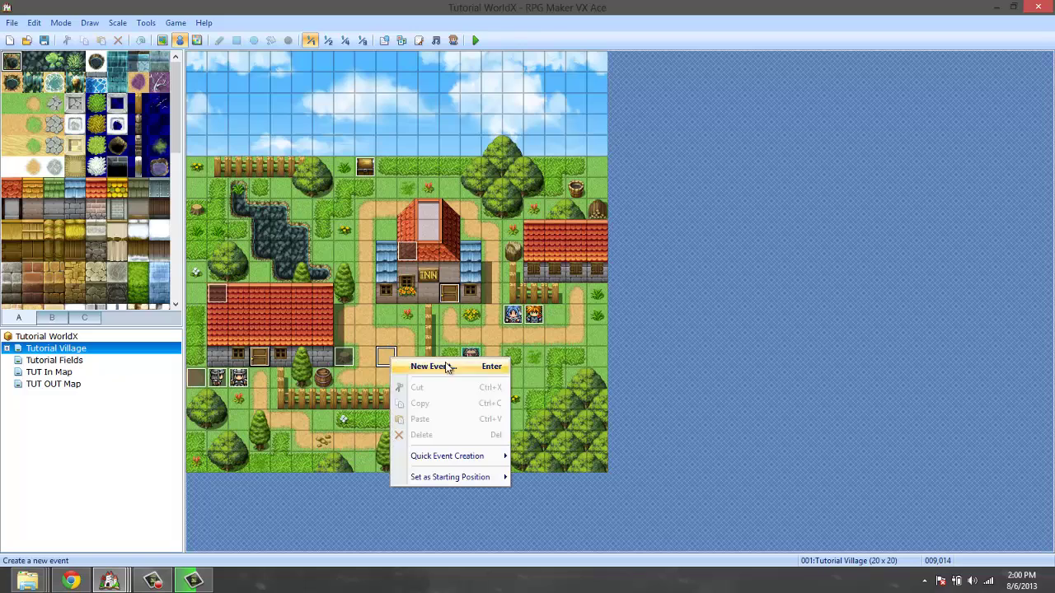
click(408, 366)
Choose an Actor2 character sprite as the new event's graphic
double_click(302, 360)
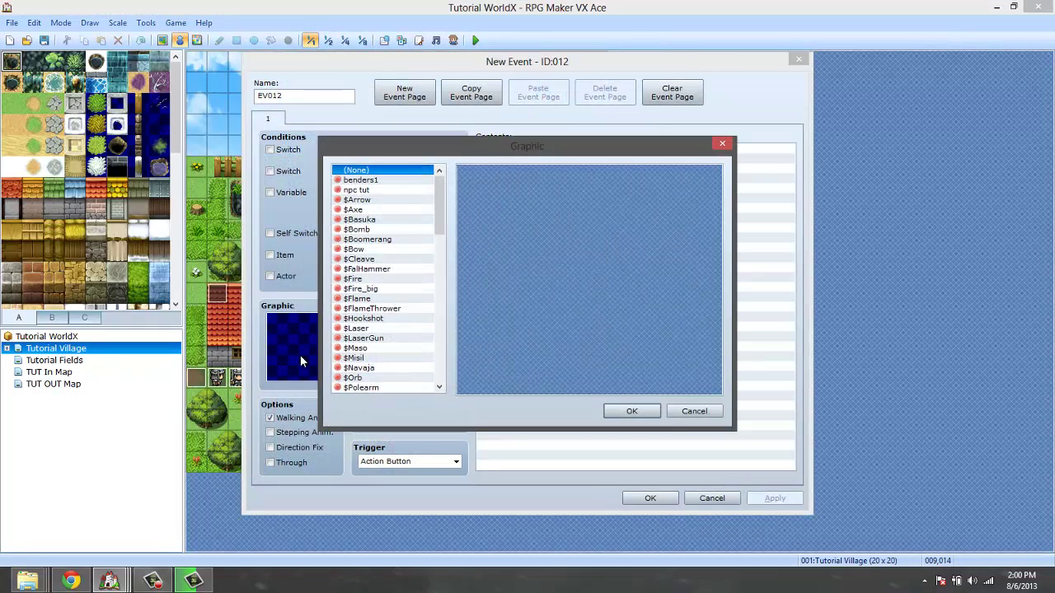
click(193, 581)
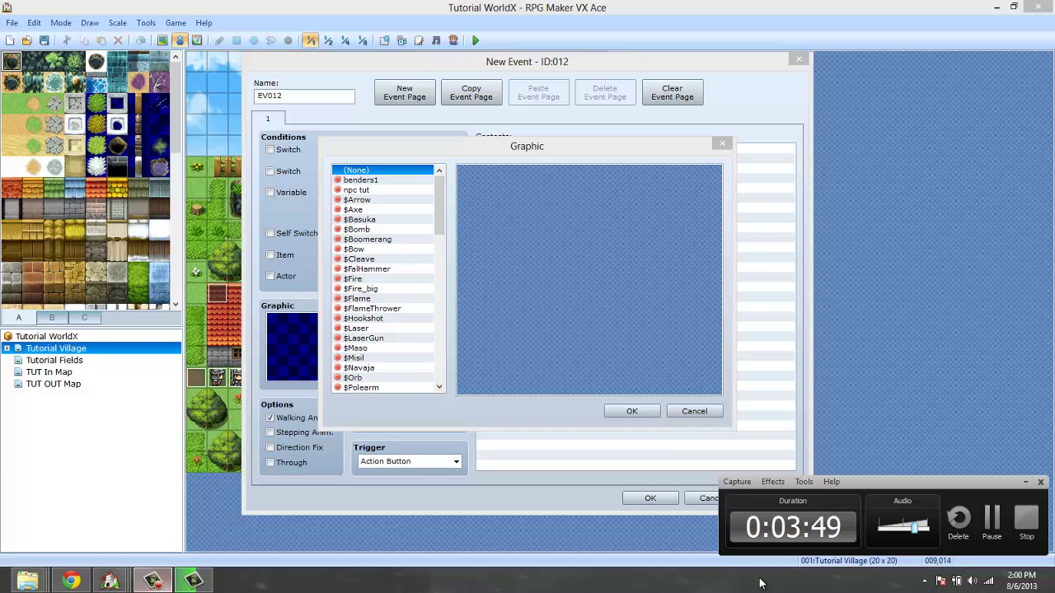
click(991, 520)
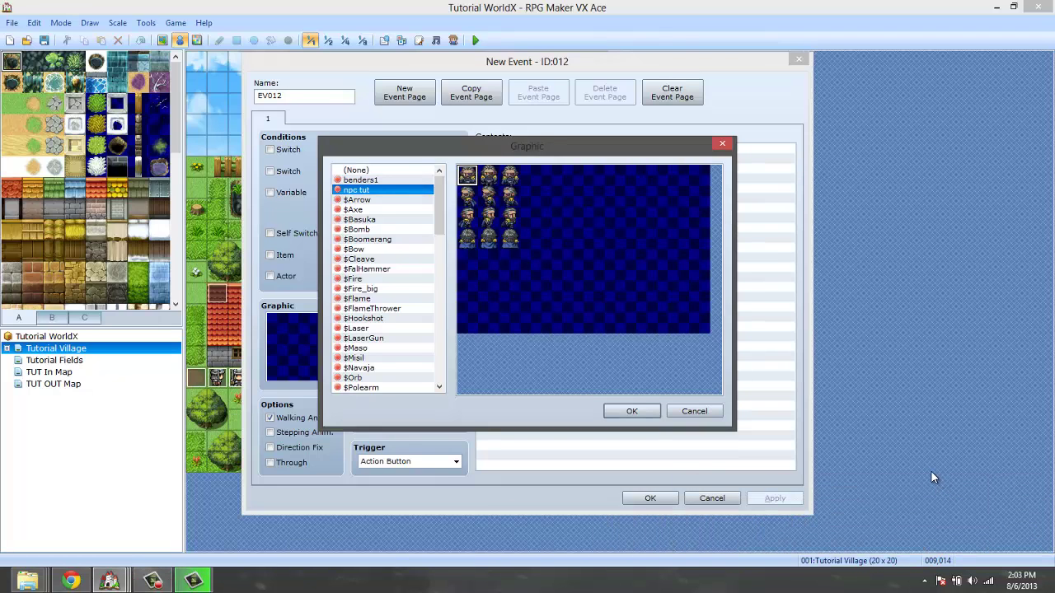
click(384, 218)
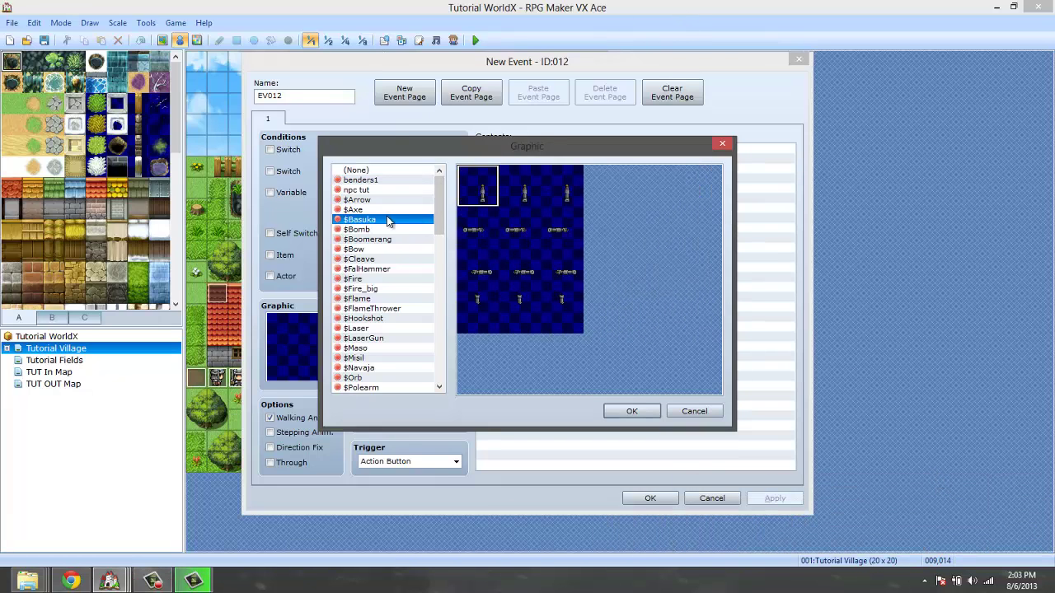
drag(438, 200, 405, 239)
click(379, 249)
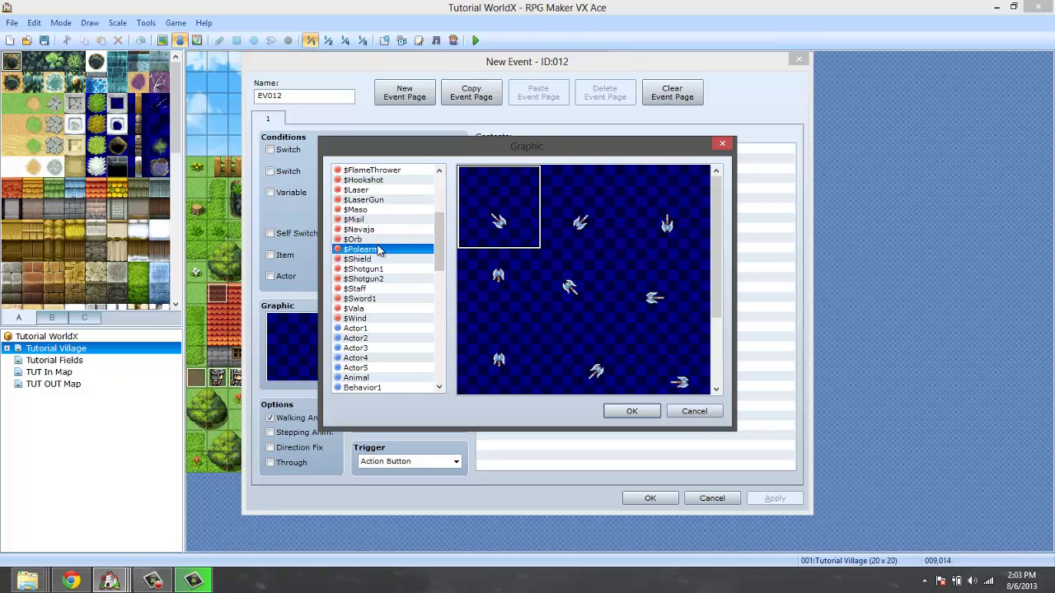
key(Down)
key(Down)
key(Down)
key(Down)
key(Down)
key(Down)
key(Down)
key(Down)
key(Down)
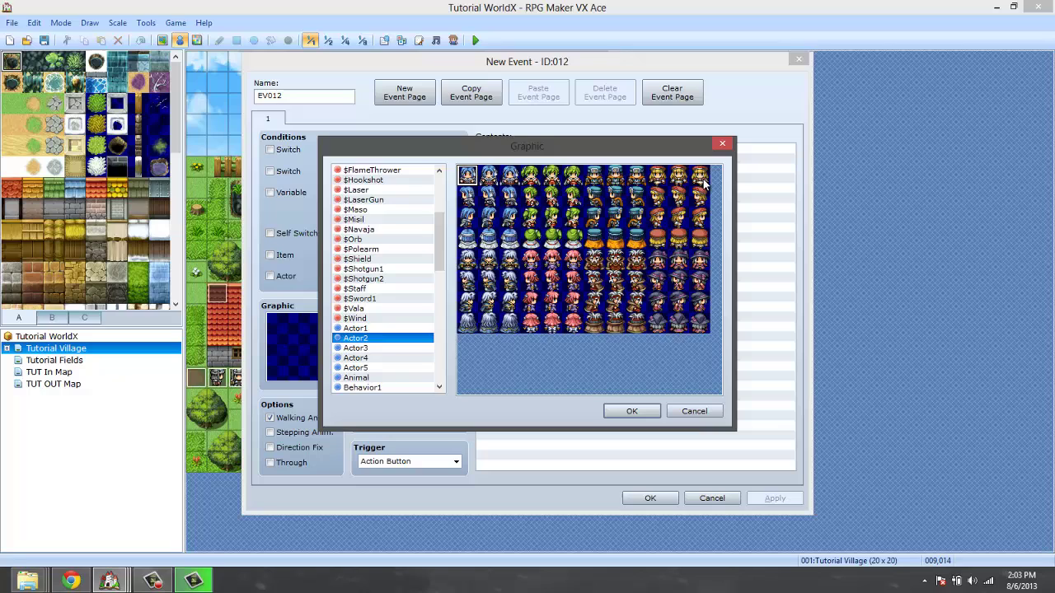
double_click(614, 259)
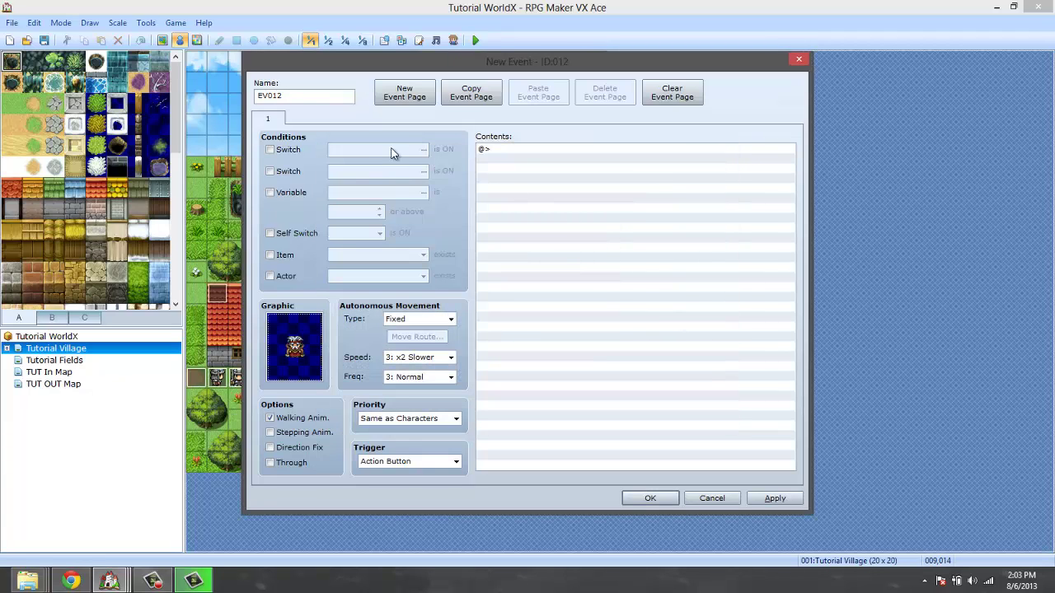
Name the event <enemy: 1> and confirm it
double_click(343, 99)
key(ctrl+v)
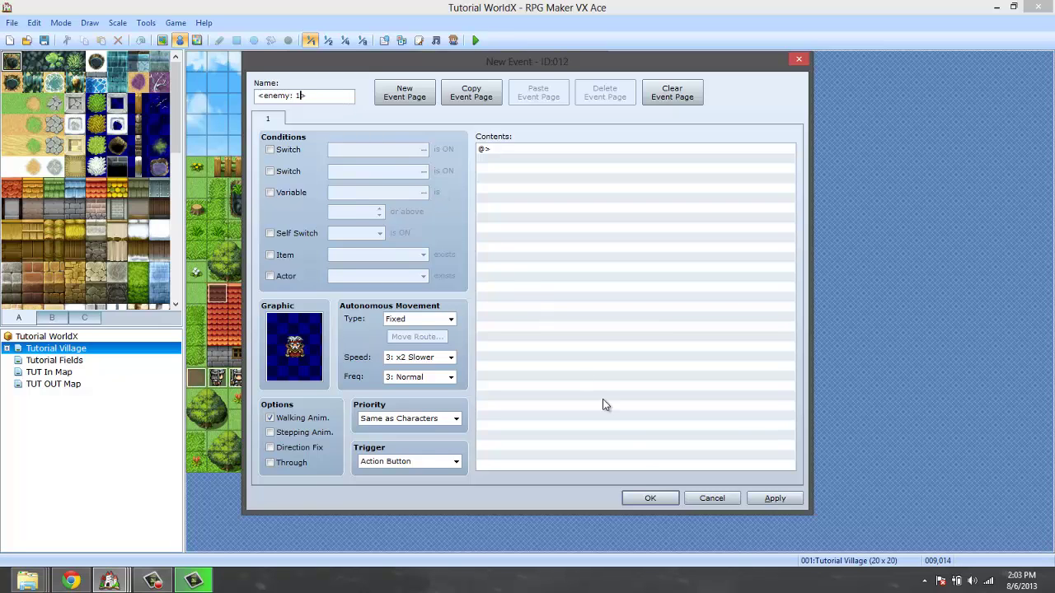
click(644, 496)
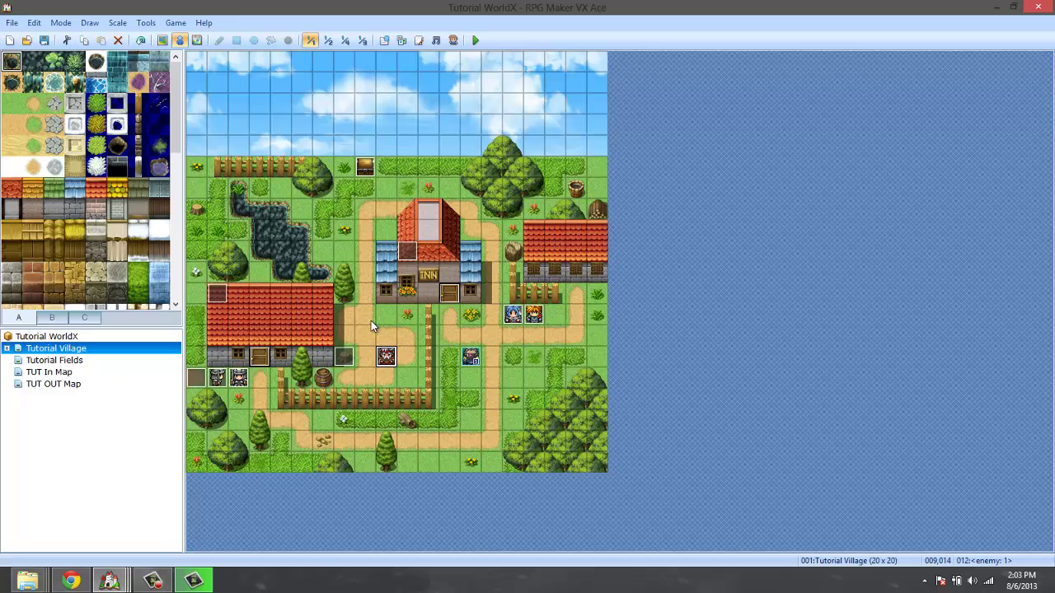
Save the project and start a New Game playtest
click(474, 39)
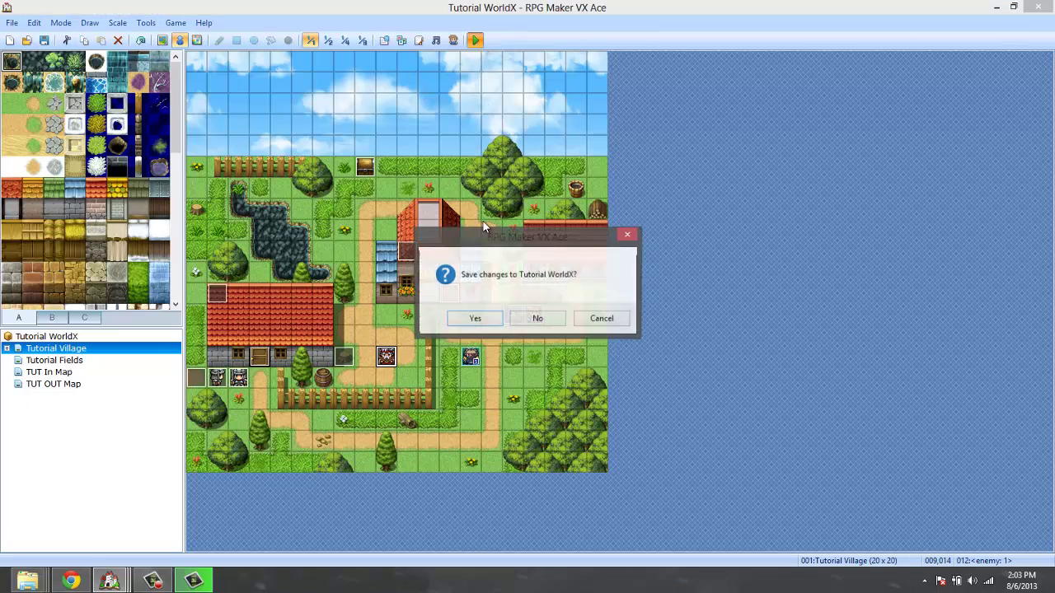
click(475, 320)
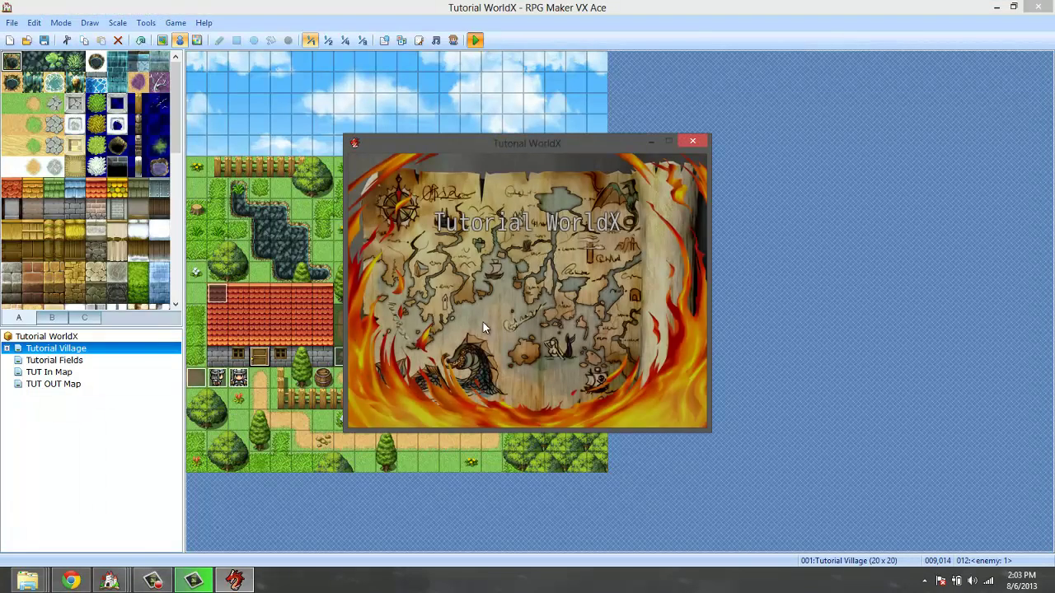
key(Return)
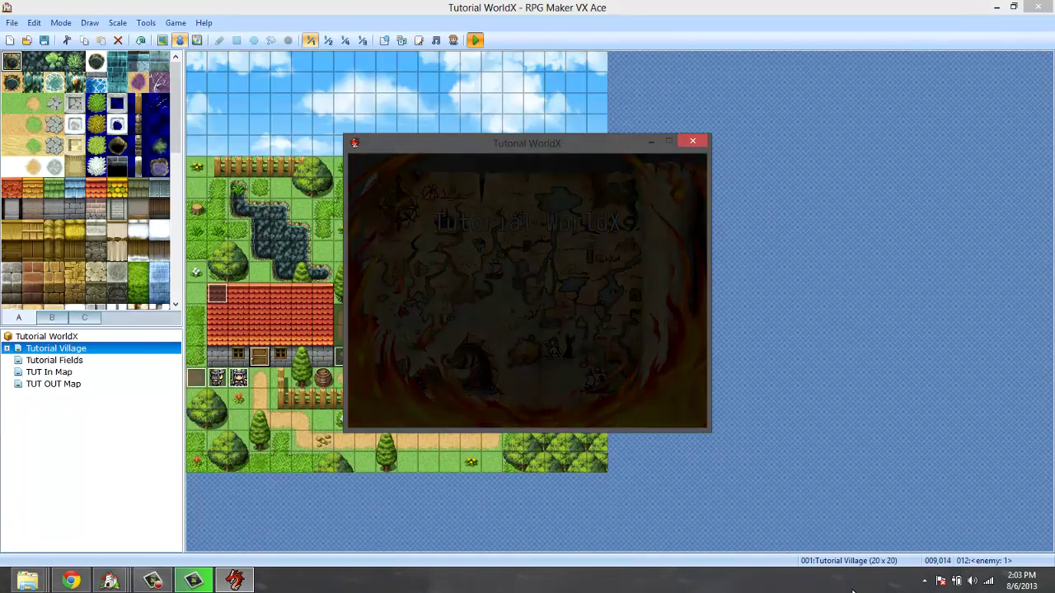
Turn the system volume all the way down, close the playtest, and reopen the <enemy: 1> event
click(972, 581)
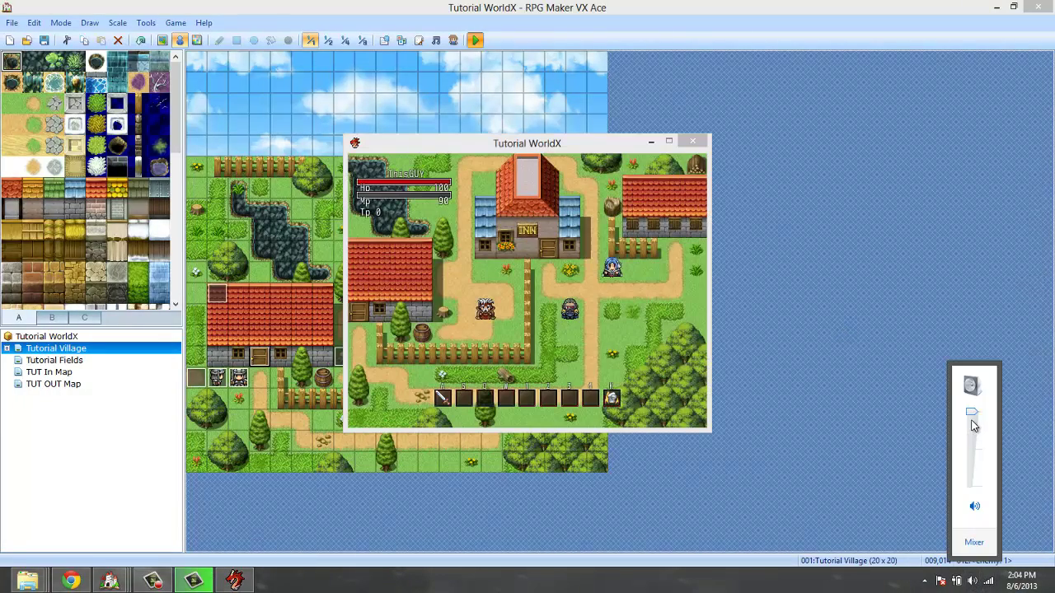
drag(972, 413, 966, 486)
click(747, 387)
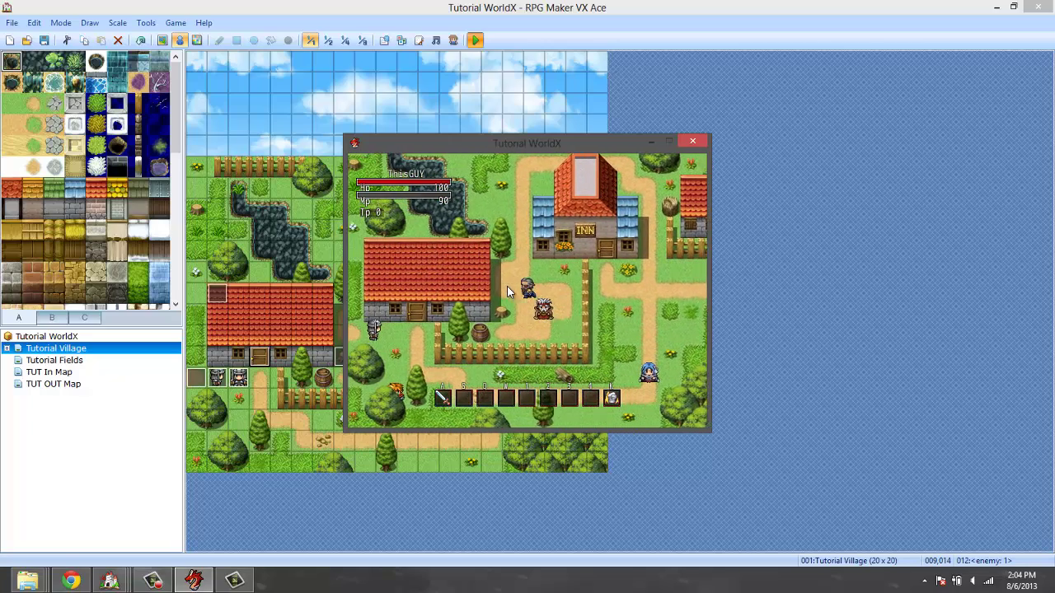
click(689, 141)
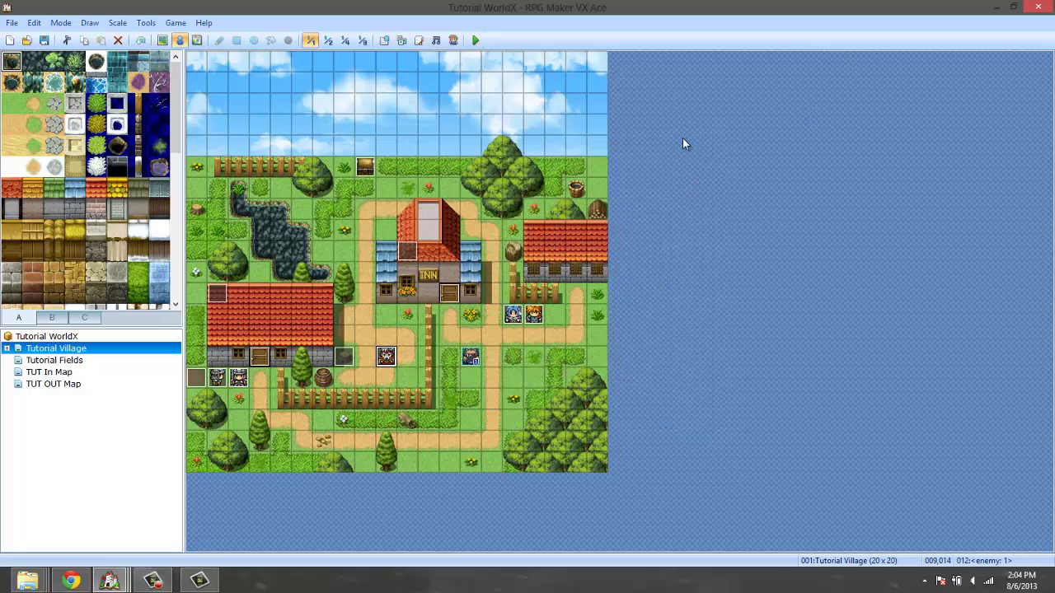
double_click(392, 358)
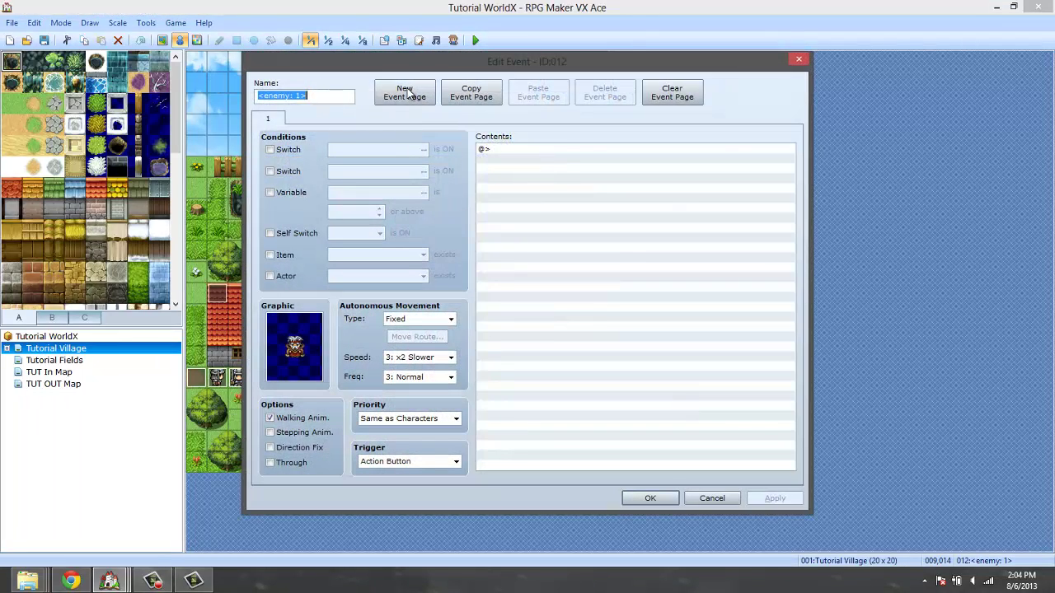
Duplicate the event page as a second page conditioned on Self Switch B
click(461, 93)
click(538, 94)
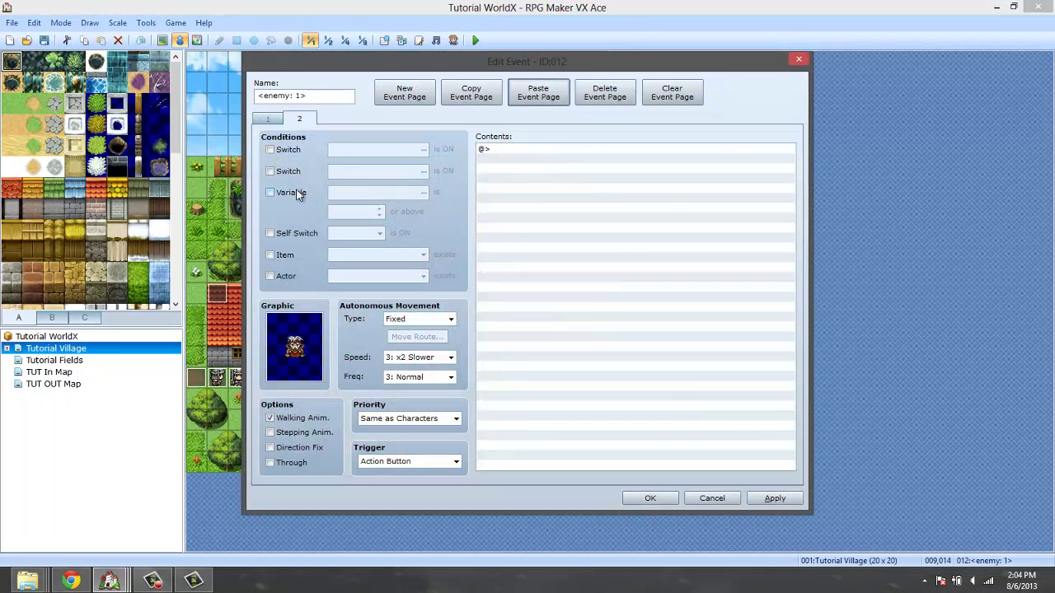
click(270, 232)
click(356, 234)
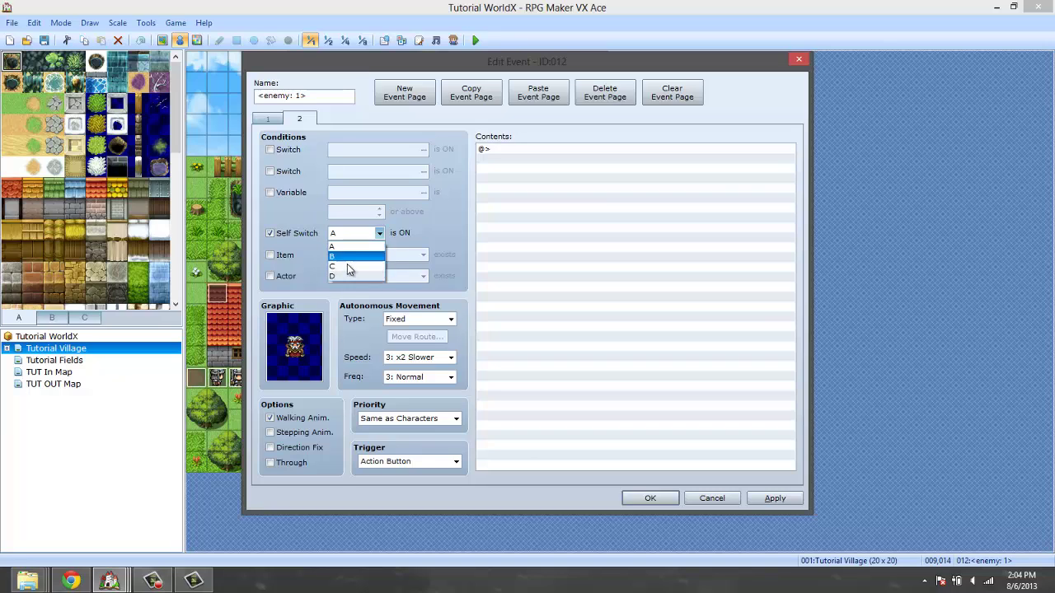
click(347, 260)
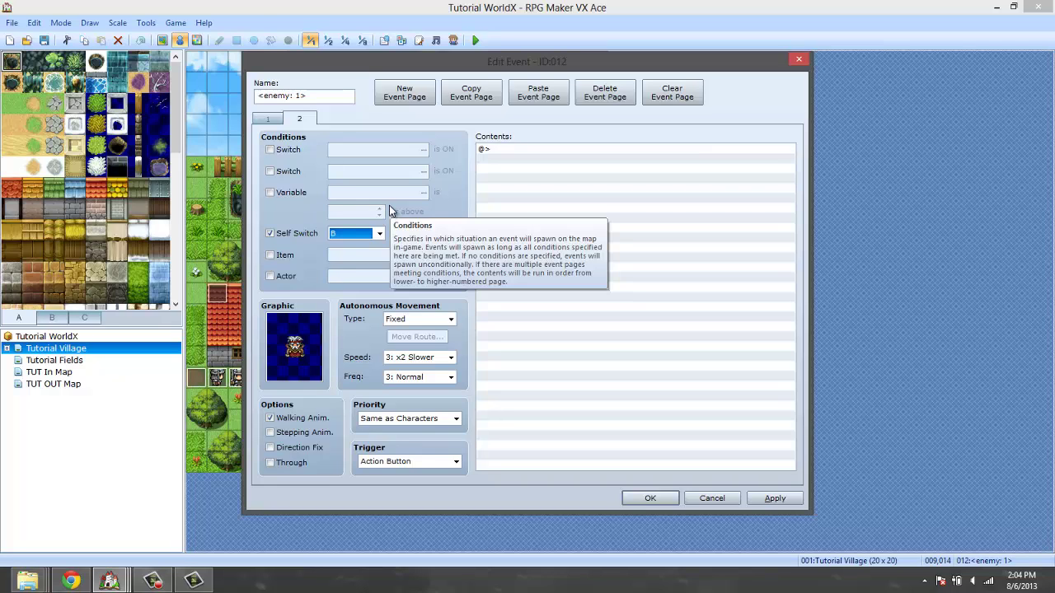
Add a Show Text command reading 'testing' to the new page and close the event
right_click(581, 165)
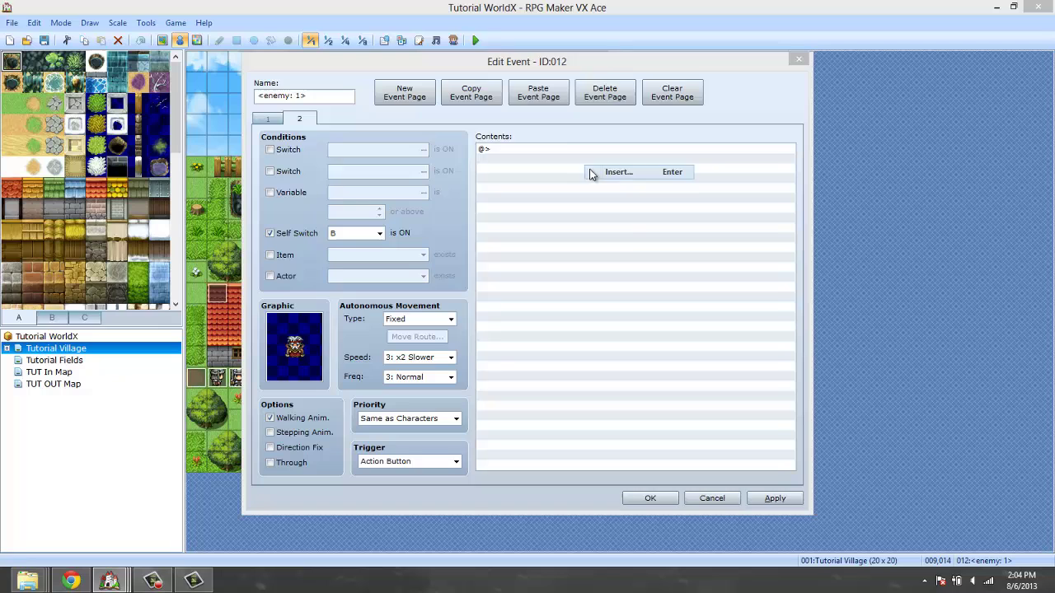
click(590, 171)
click(511, 142)
click(534, 166)
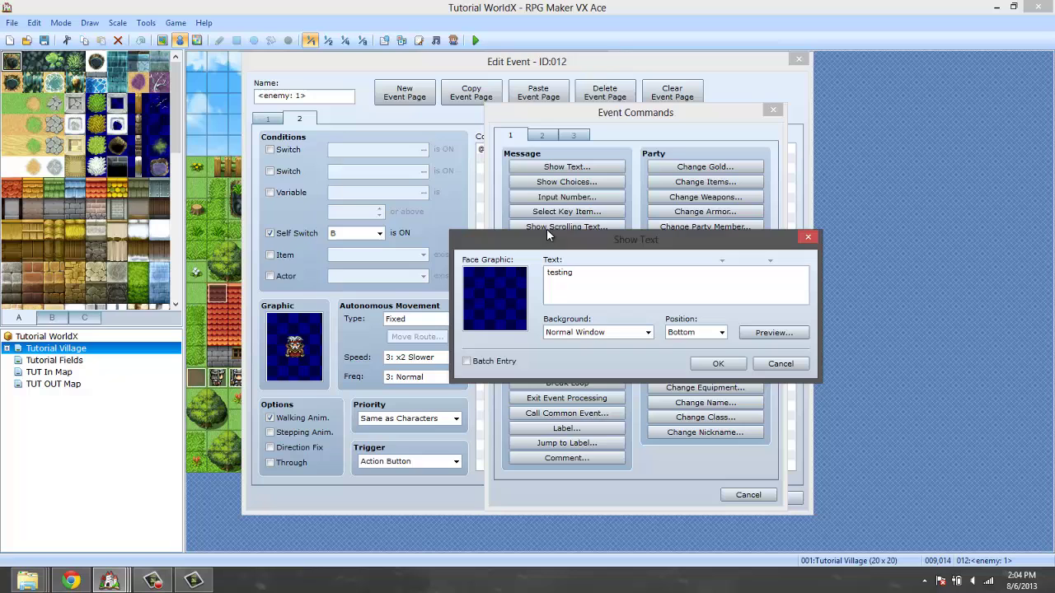
click(718, 363)
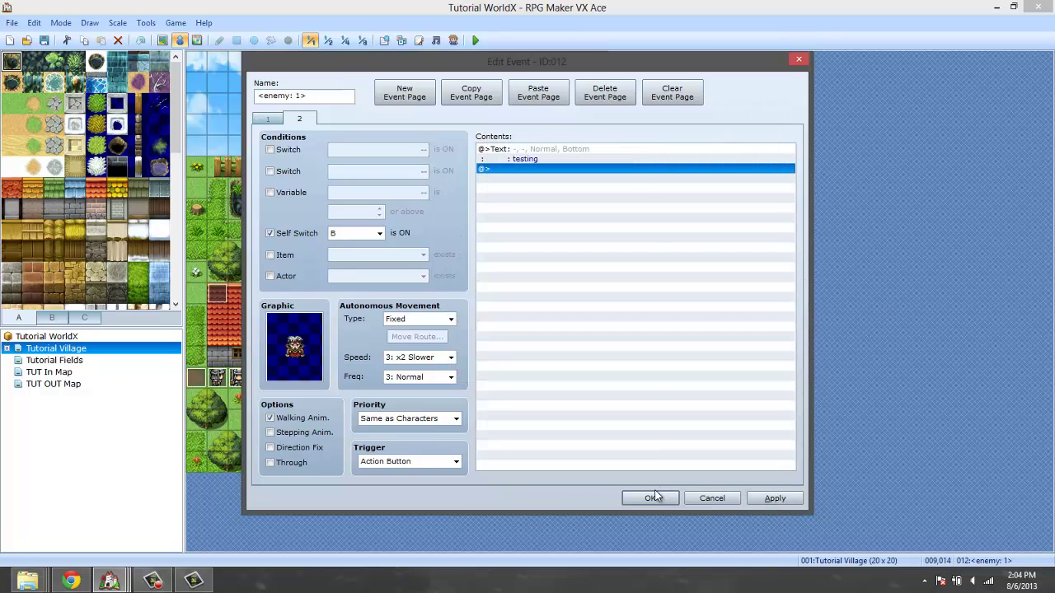
click(648, 498)
click(168, 579)
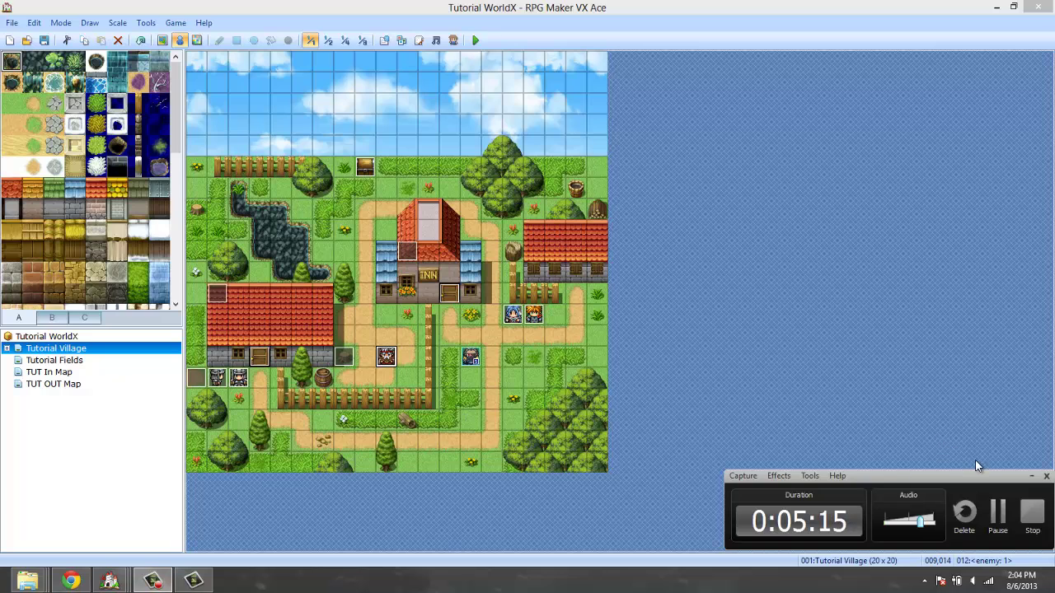
Save and playtest a New Game, triggering the enemy's 'testing' message twice, then close the game
click(1030, 475)
click(476, 41)
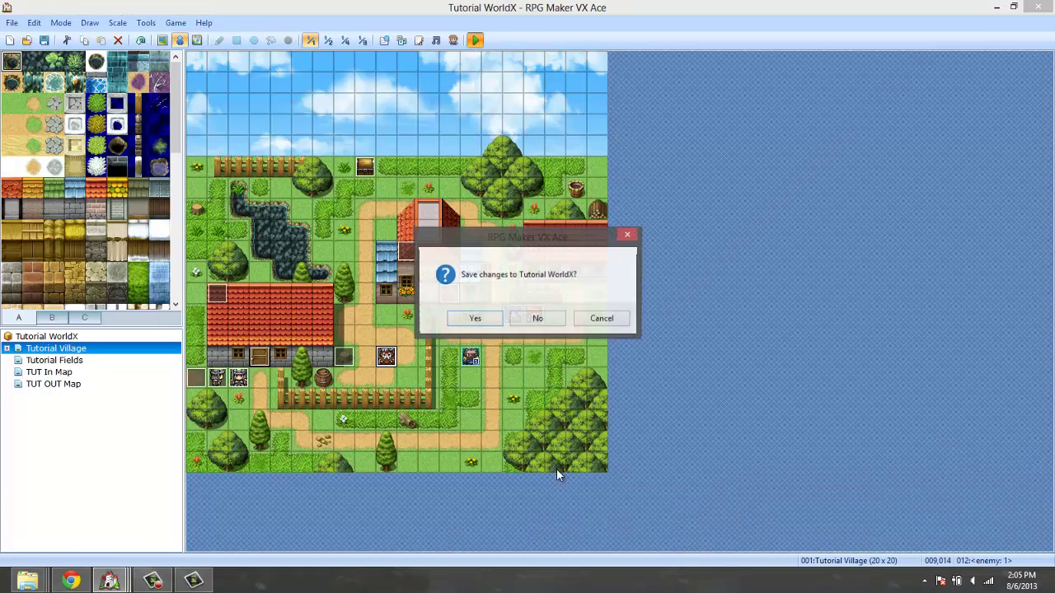
click(471, 318)
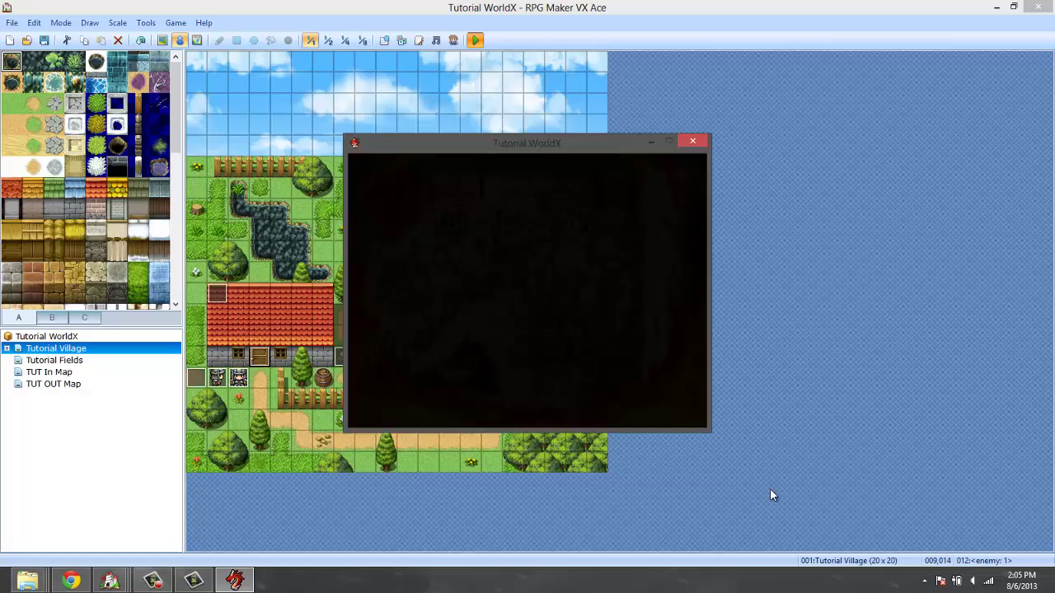
key(Return)
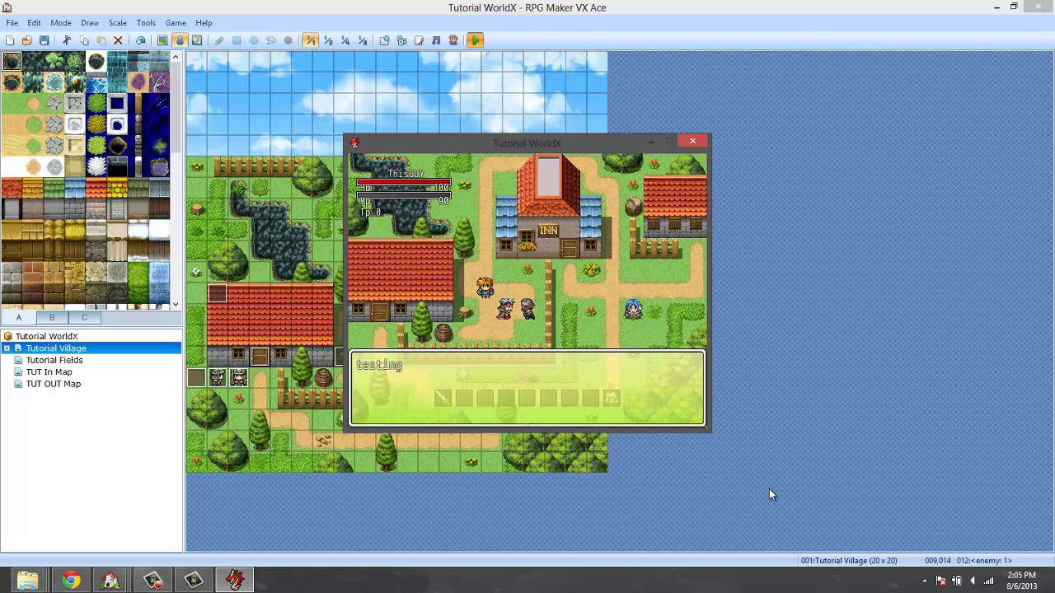
key(Return)
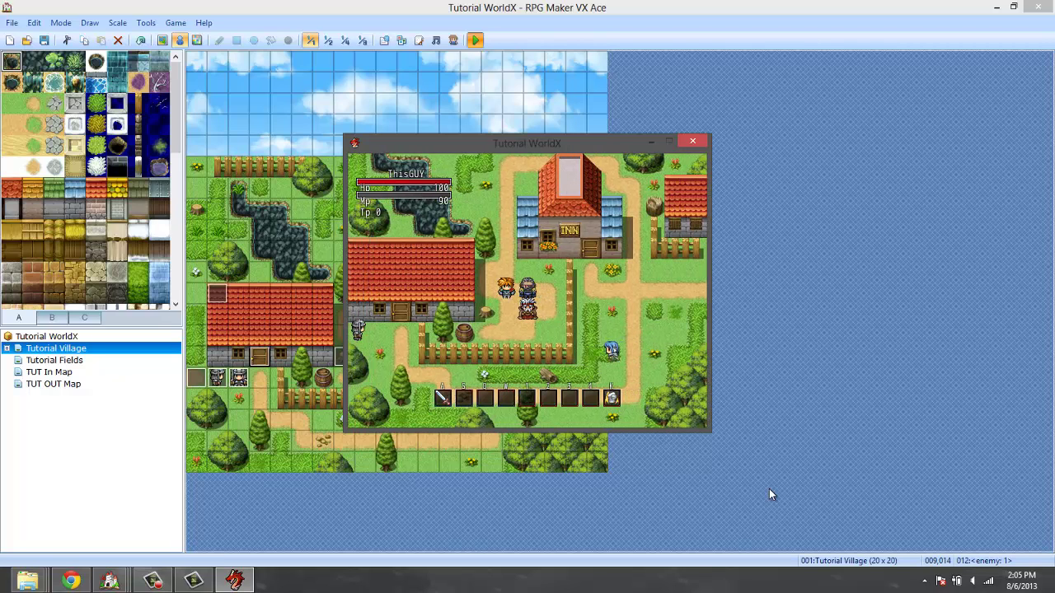
key(Return)
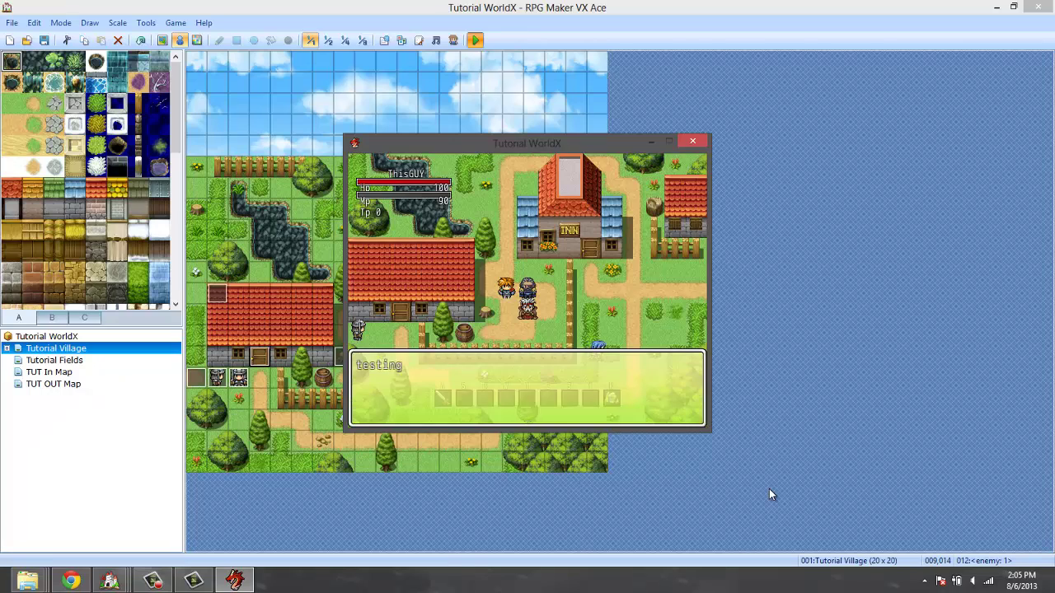
key(Return)
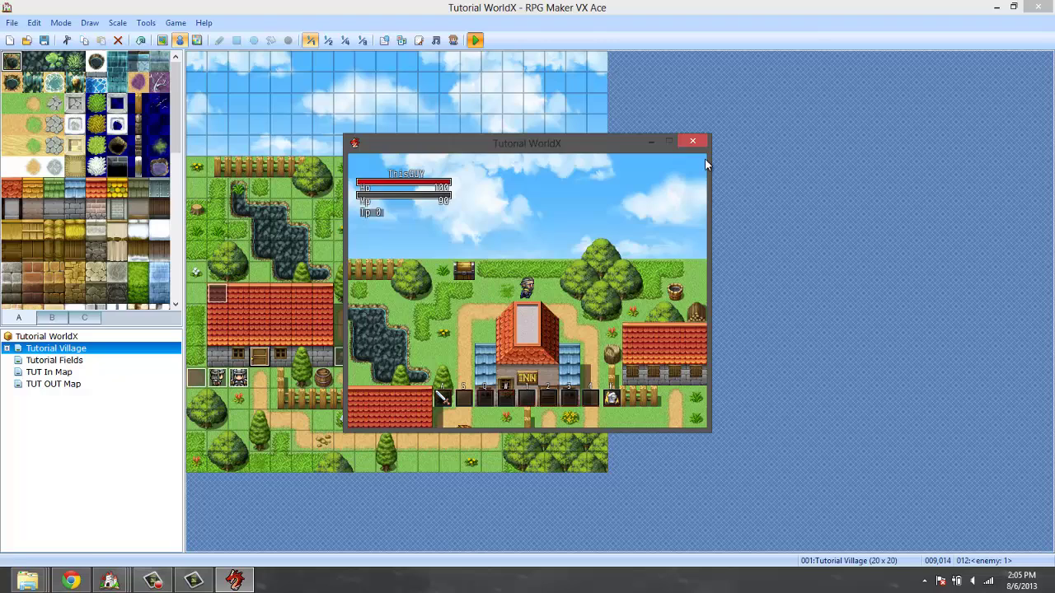
click(692, 141)
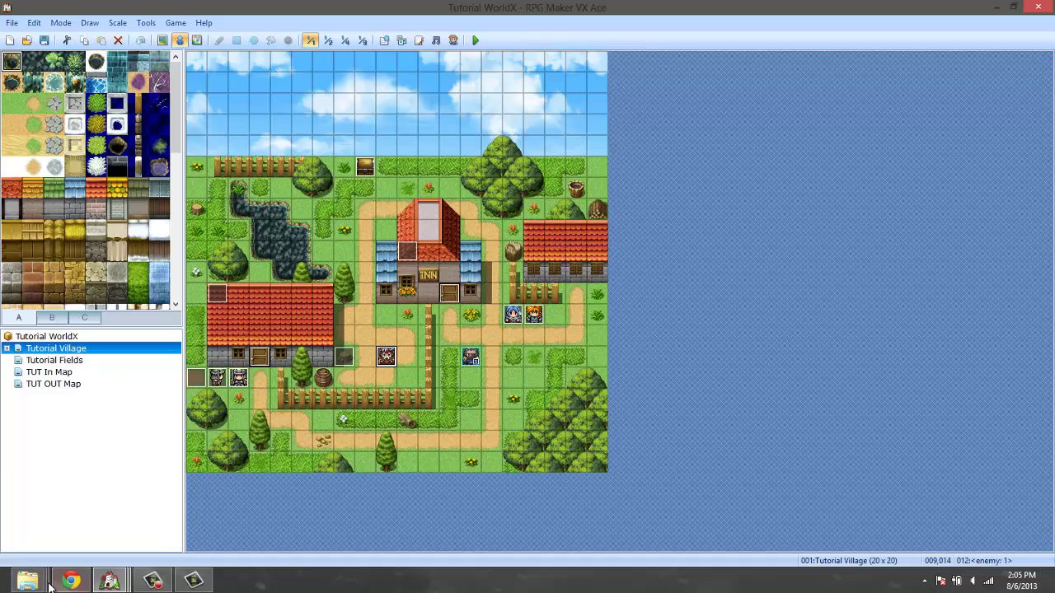
In the LIFE: MiNi Town project's Database, copy weapon 002 Enemies Wepon
click(153, 581)
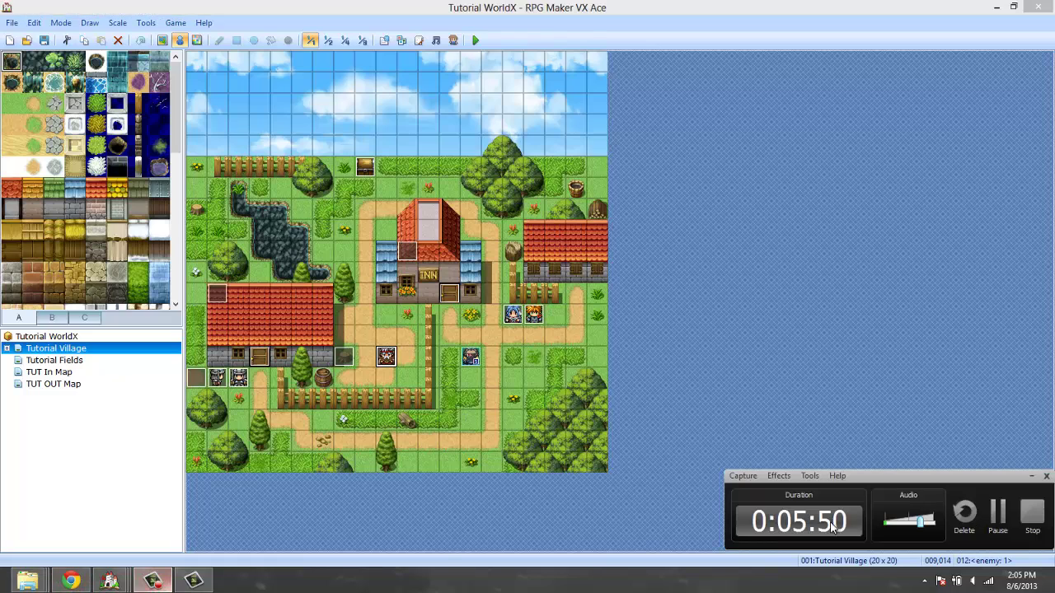
click(1031, 475)
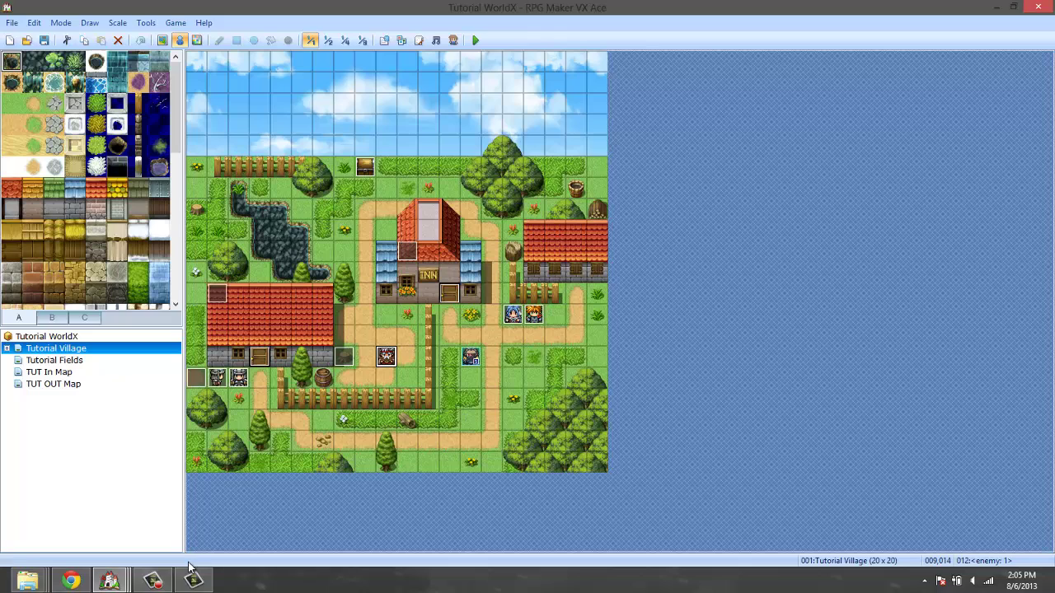
mouse_move(111, 580)
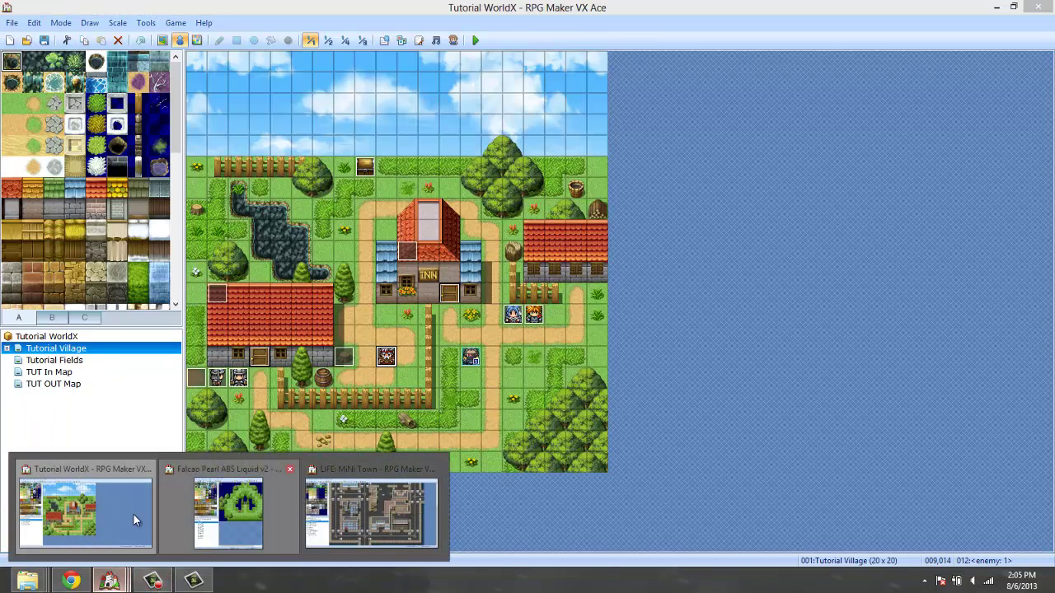
click(329, 502)
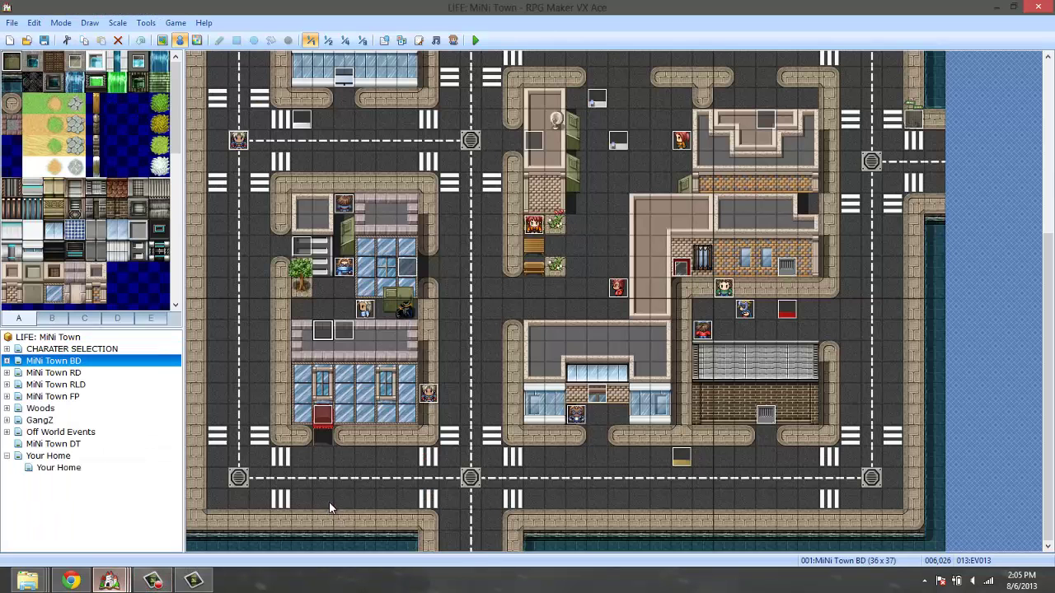
click(146, 22)
click(188, 54)
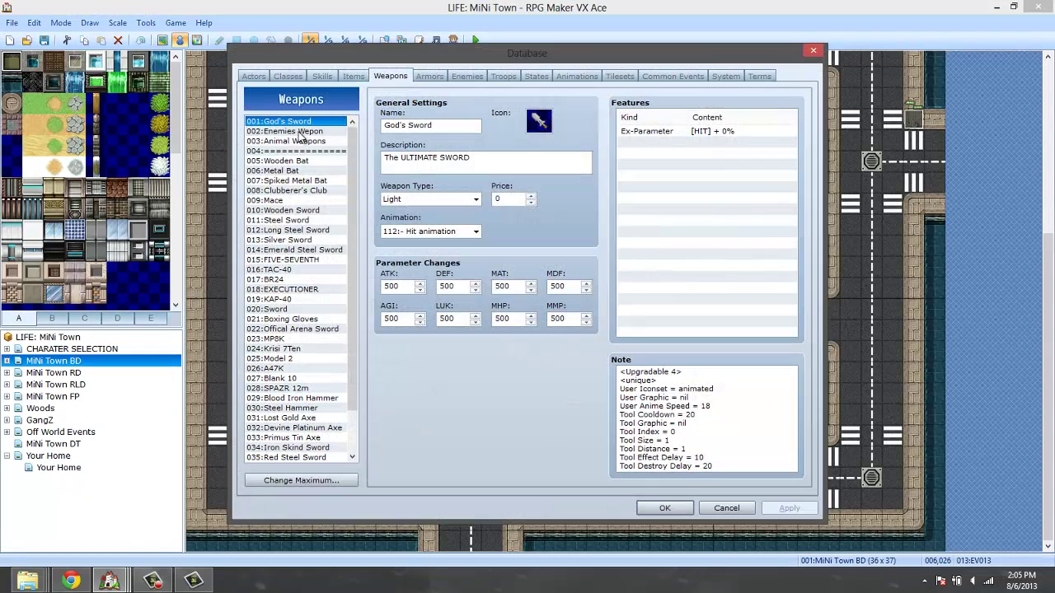
click(301, 132)
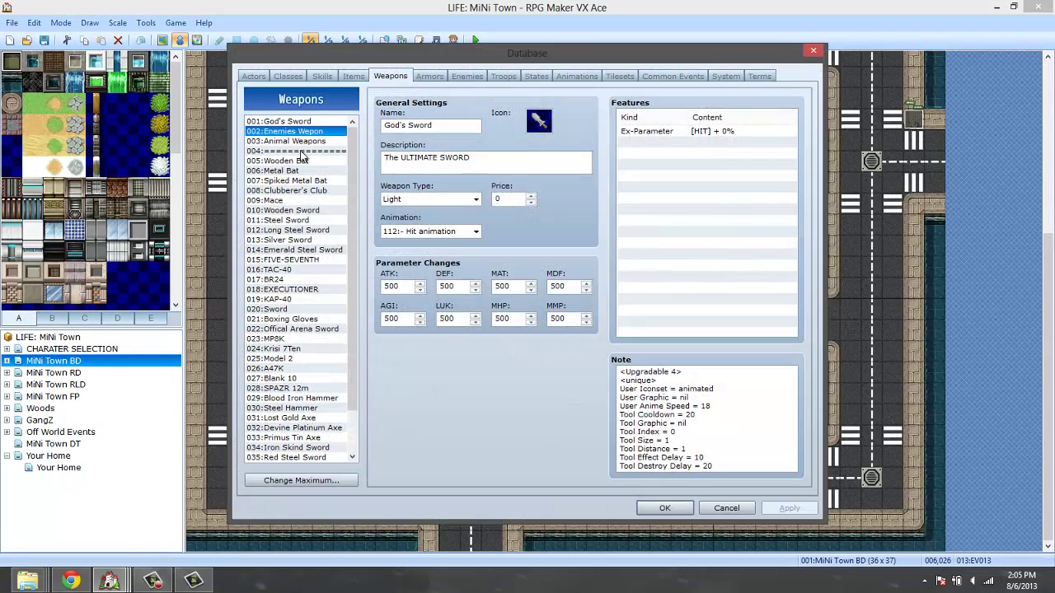
right_click(303, 133)
click(325, 138)
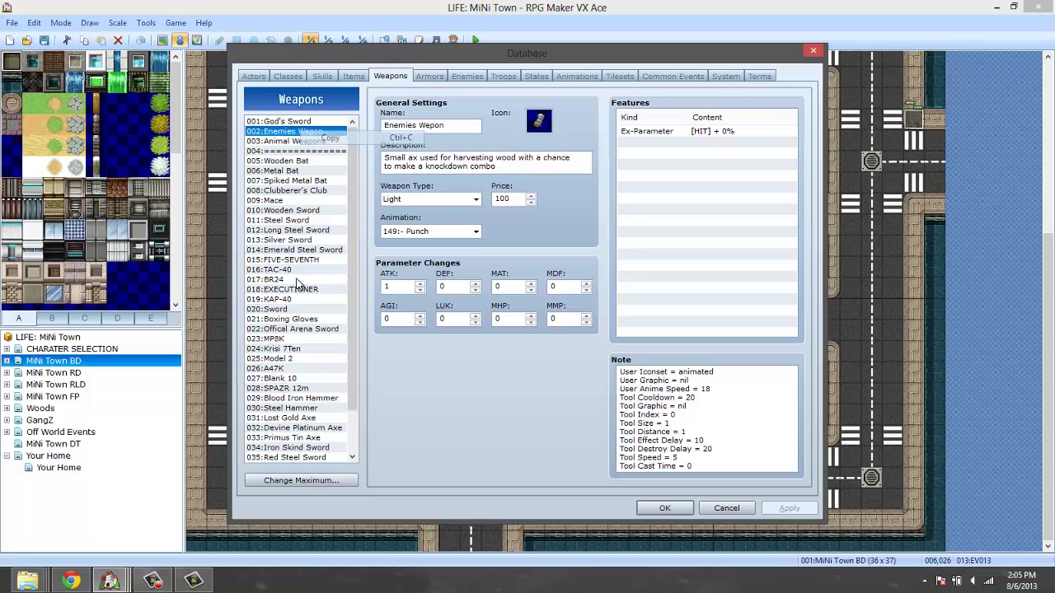
Switch back to the Tutorial WorldX project, checking the enemy event without changes
click(110, 581)
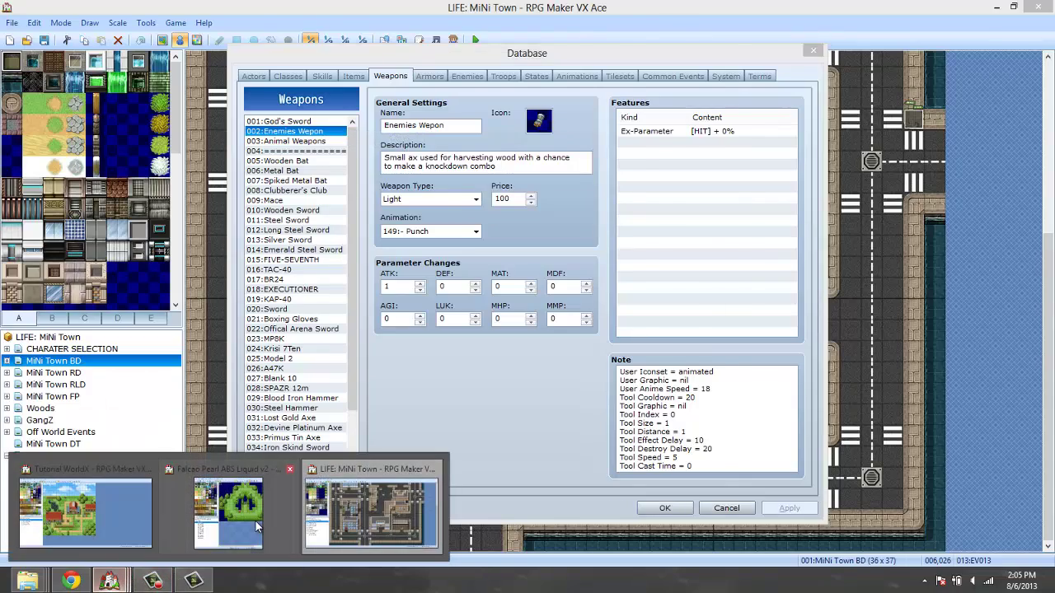
click(257, 528)
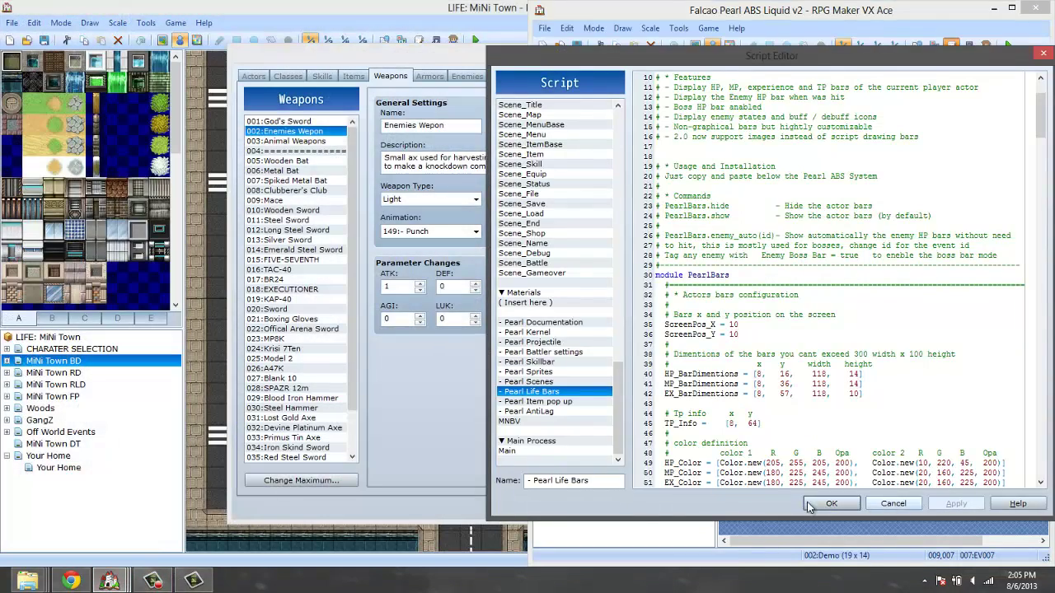
click(110, 581)
click(61, 536)
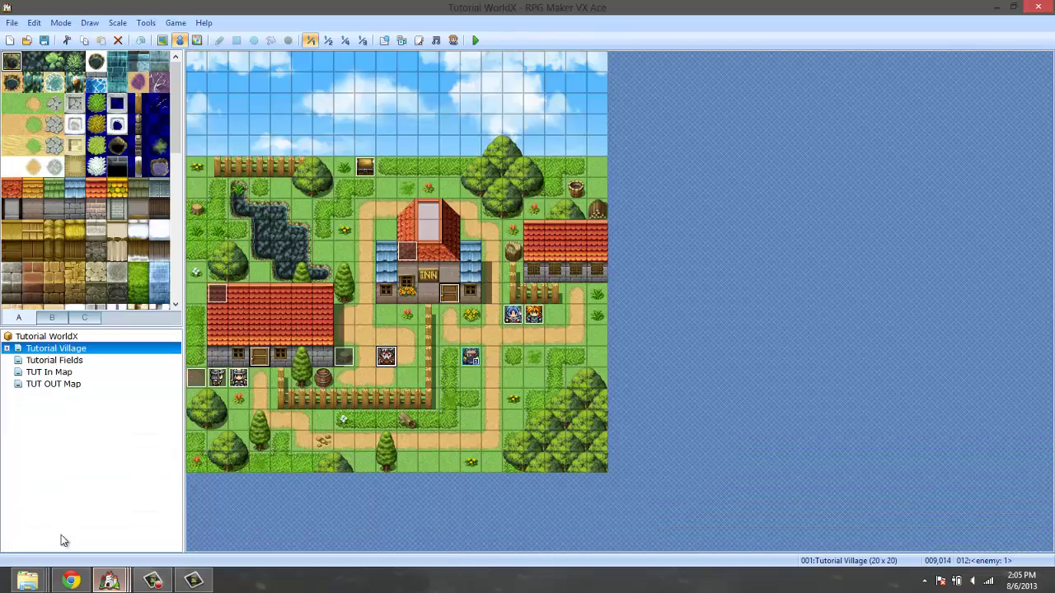
double_click(389, 355)
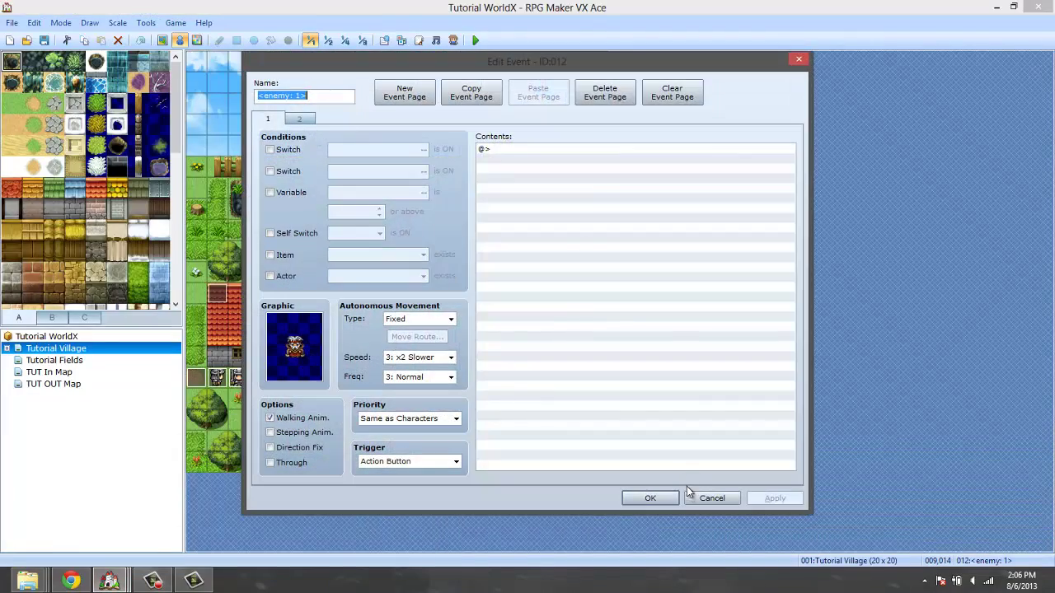
click(692, 494)
Raise the Weapons maximum to 3 and paste Enemies Wepon into slot 003
click(146, 23)
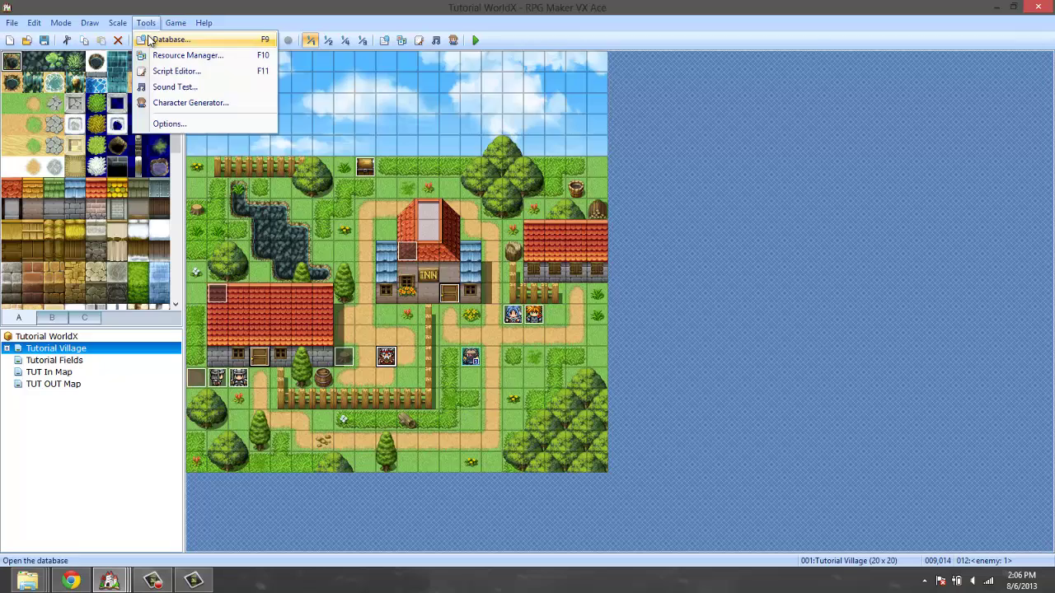
click(149, 41)
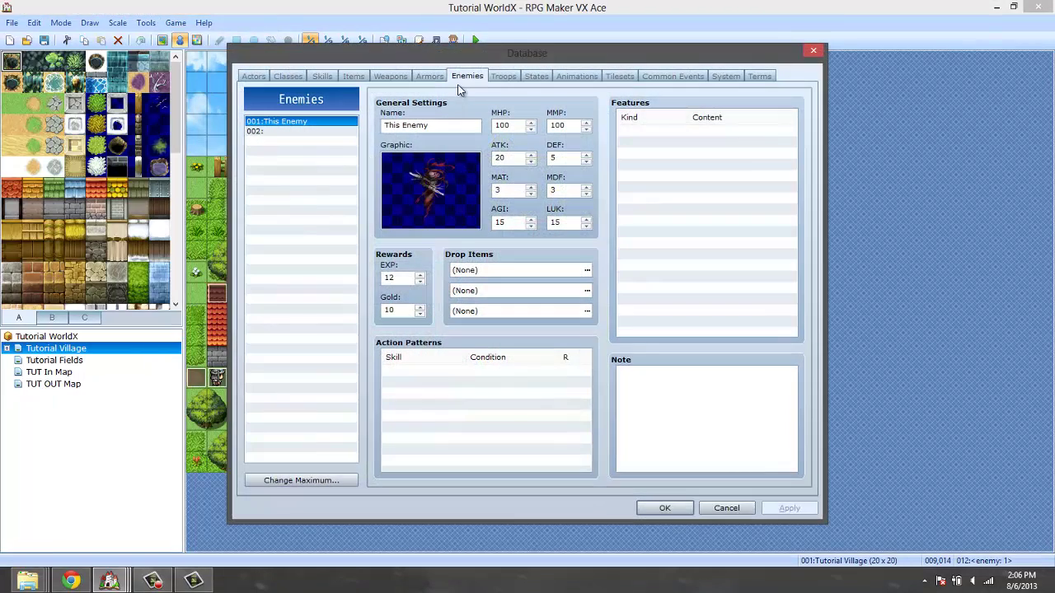
click(392, 76)
click(277, 480)
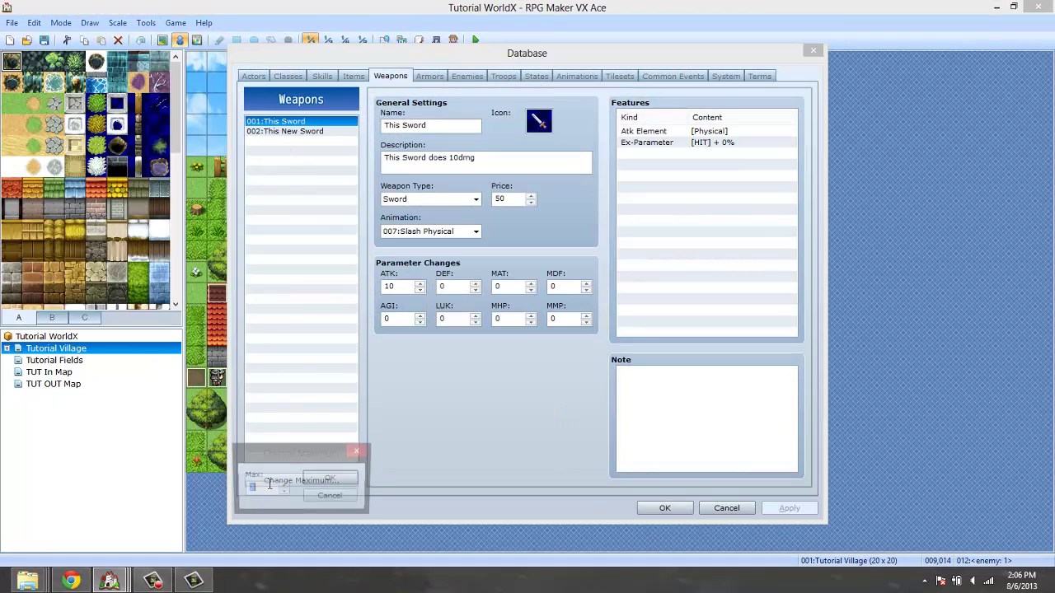
click(330, 477)
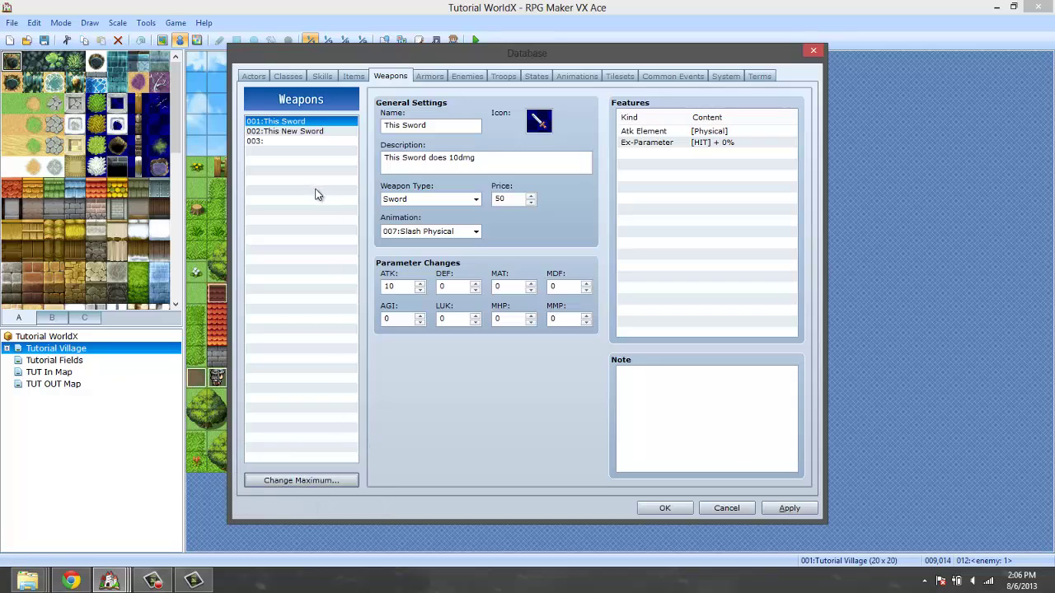
right_click(257, 141)
click(313, 162)
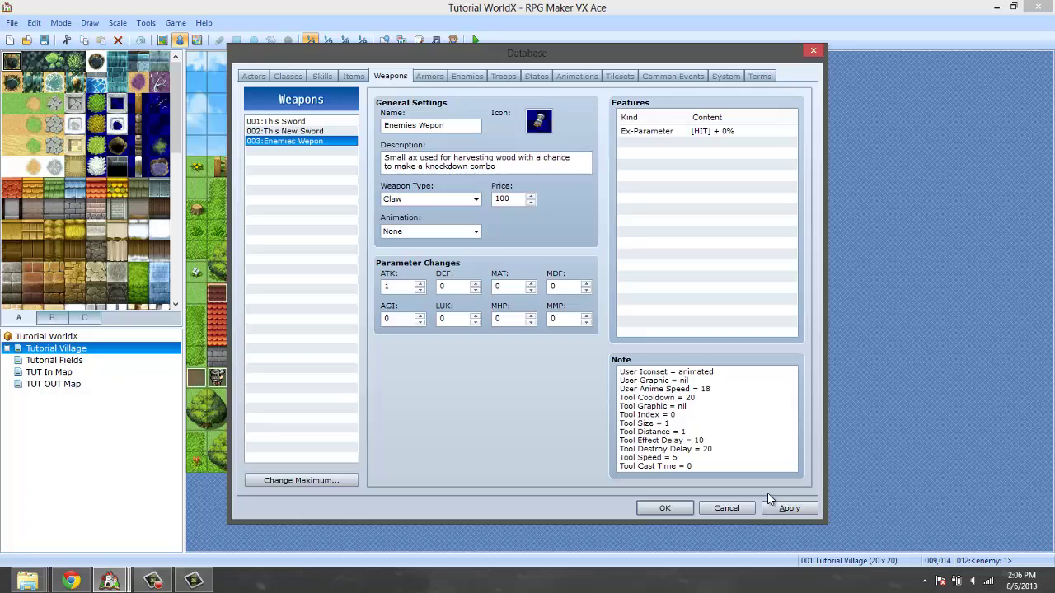
click(665, 507)
Browse the project's scripts and close the Script Editor without changes
click(420, 40)
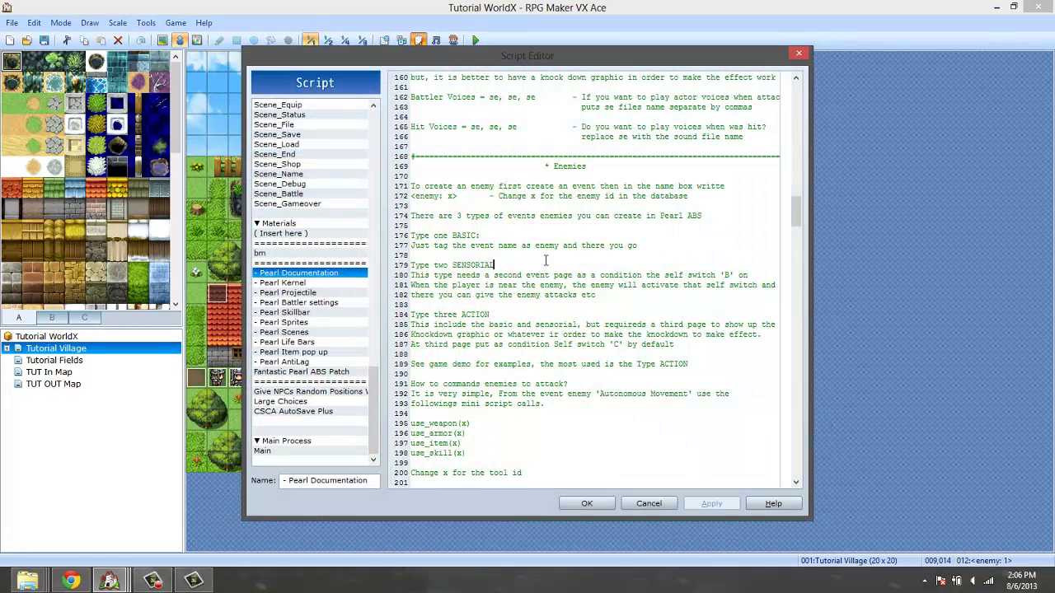
scroll(544, 260, up, 13)
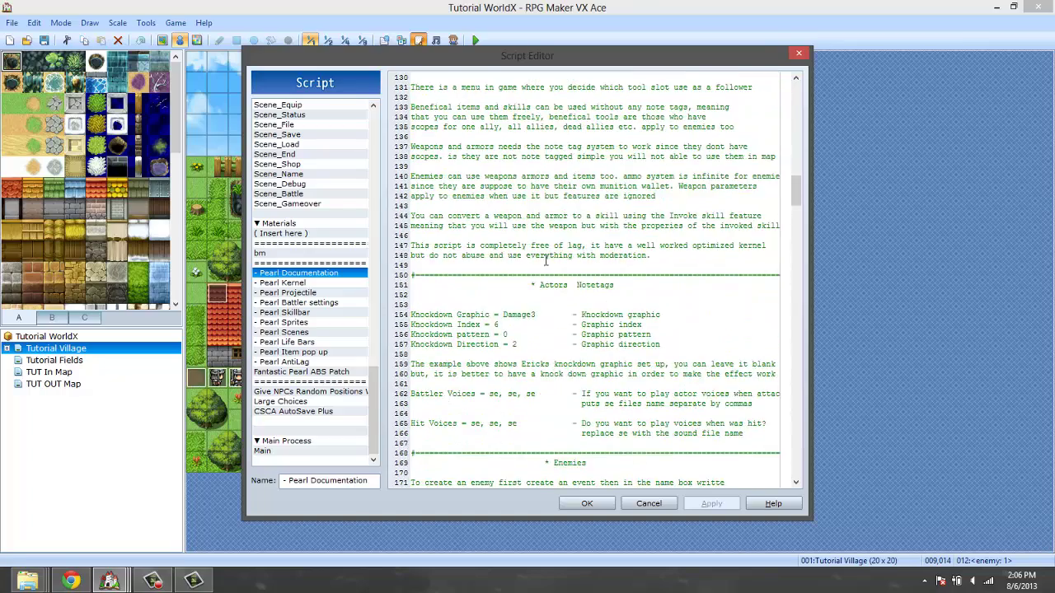
scroll(545, 260, down, 20)
scroll(544, 260, up, 5)
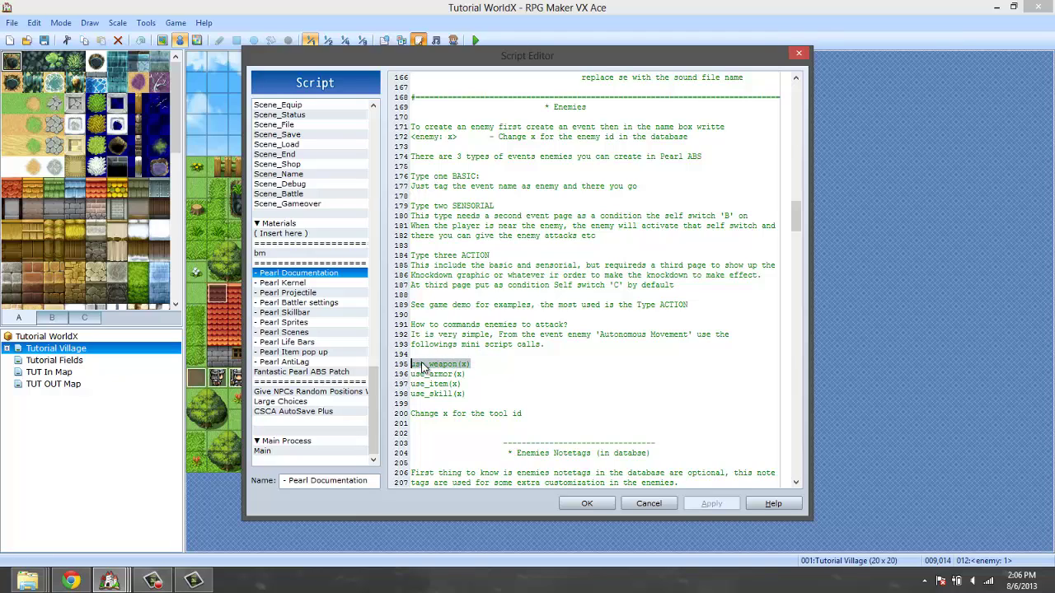
click(649, 503)
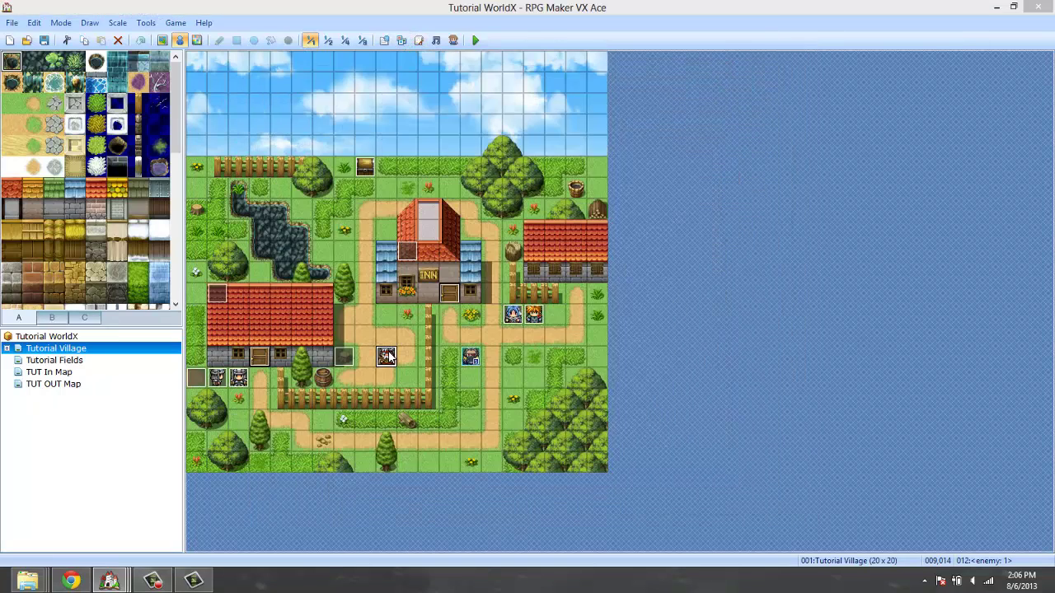
Set page 2's movement type to Custom with repeated Move toward Player route steps
double_click(391, 358)
click(299, 119)
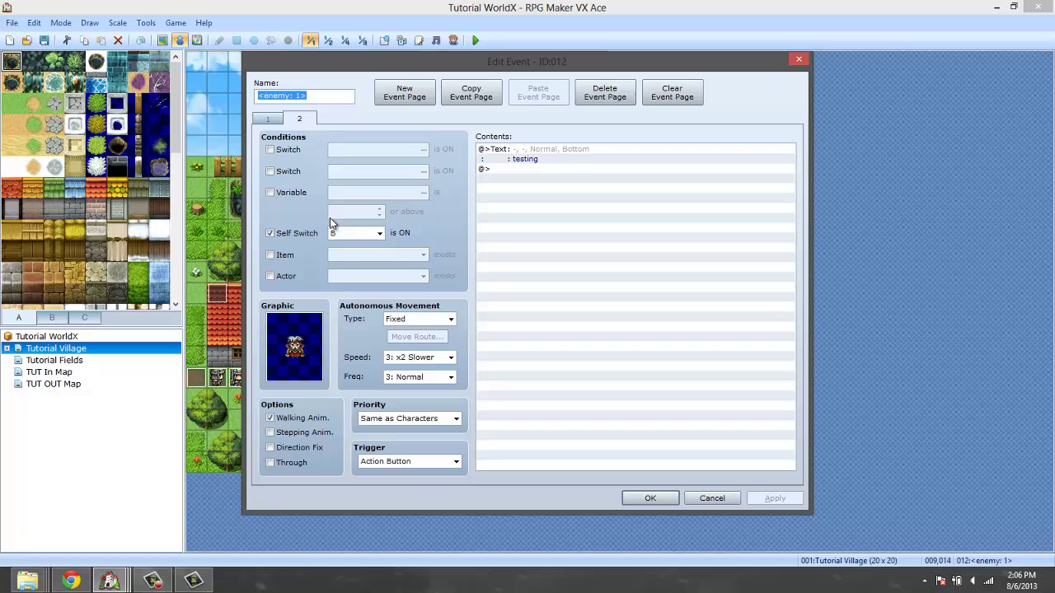
click(394, 320)
click(415, 362)
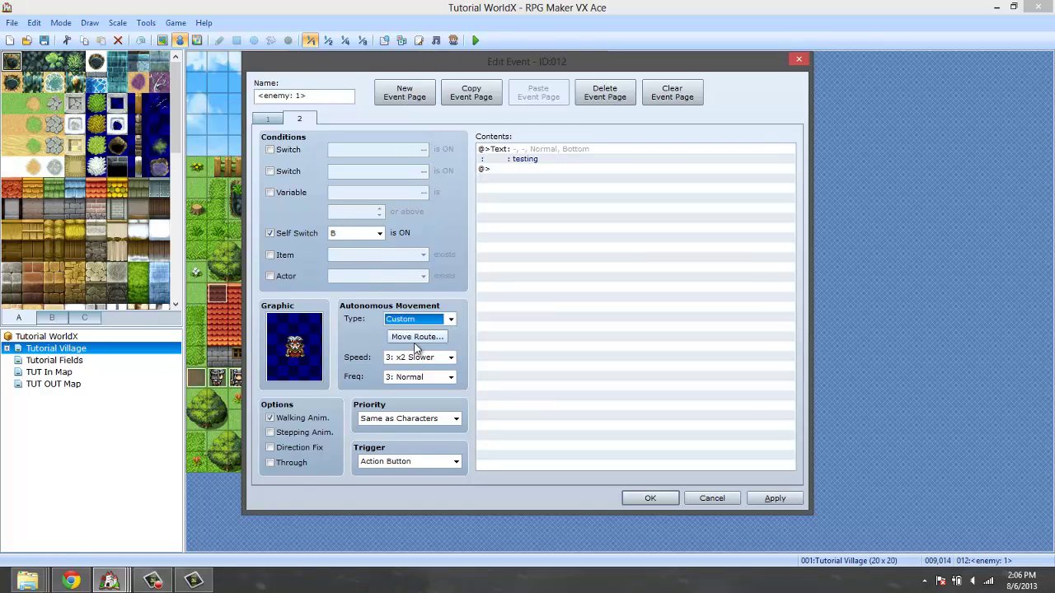
click(417, 337)
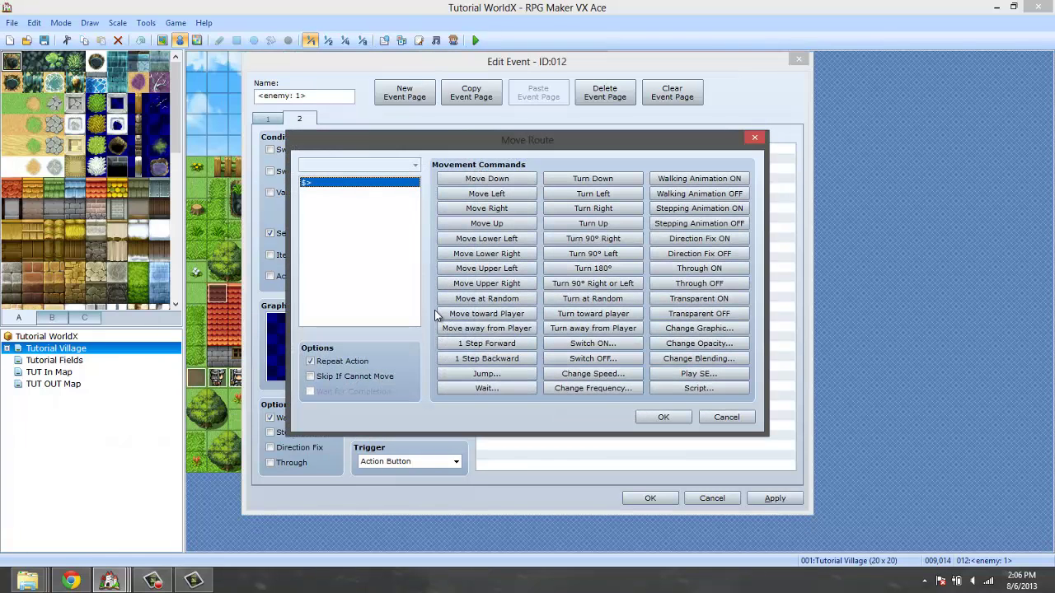
click(476, 318)
click(476, 319)
click(477, 318)
click(476, 318)
click(476, 318)
click(476, 318)
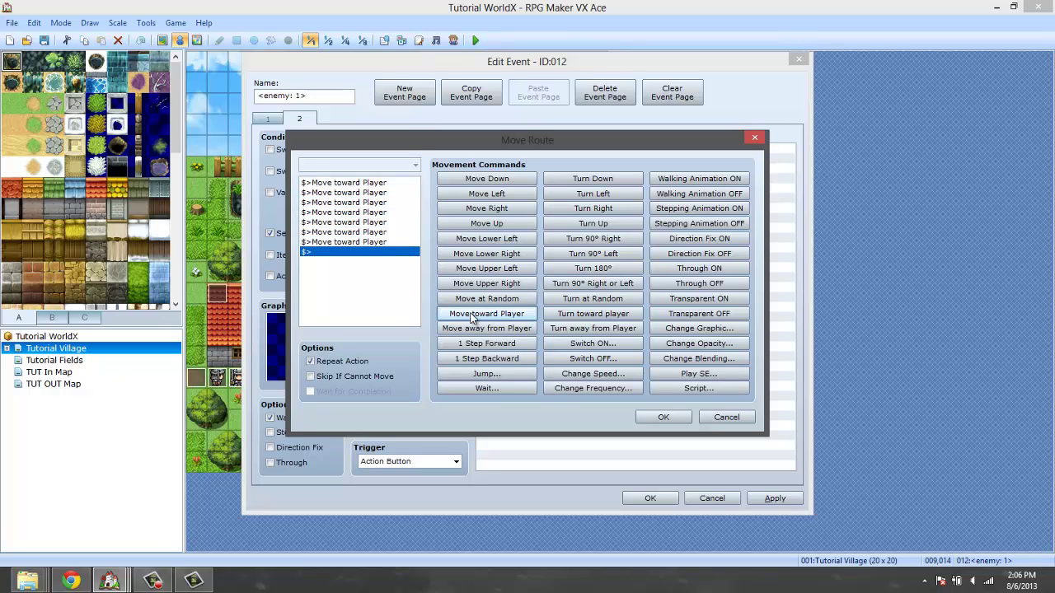
click(476, 318)
right_click(333, 255)
click(328, 258)
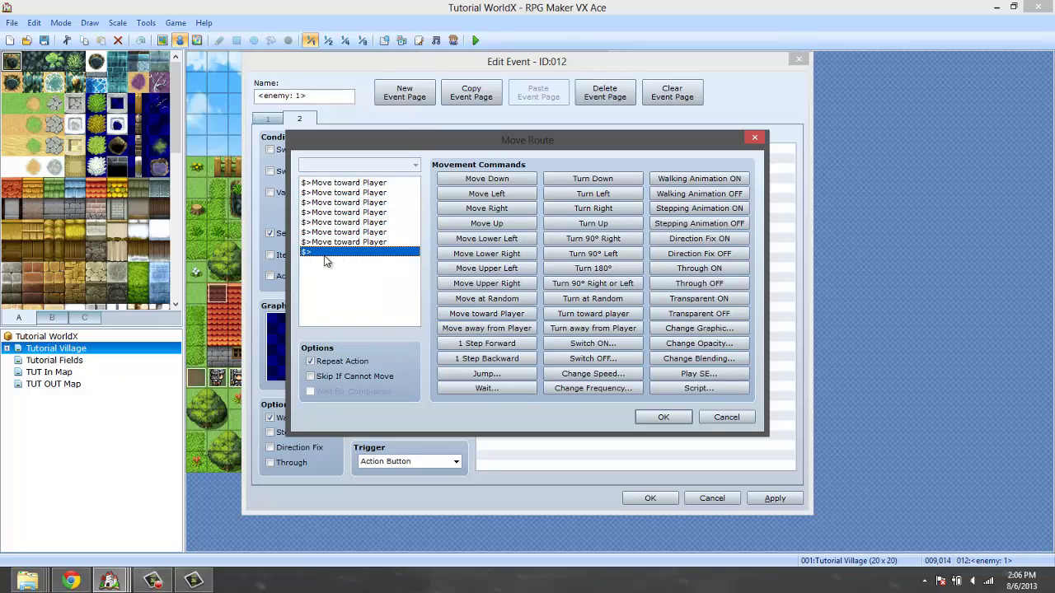
Add a use_weapon(3) script command to the route and save the event
click(670, 391)
text(use_weapon(x))
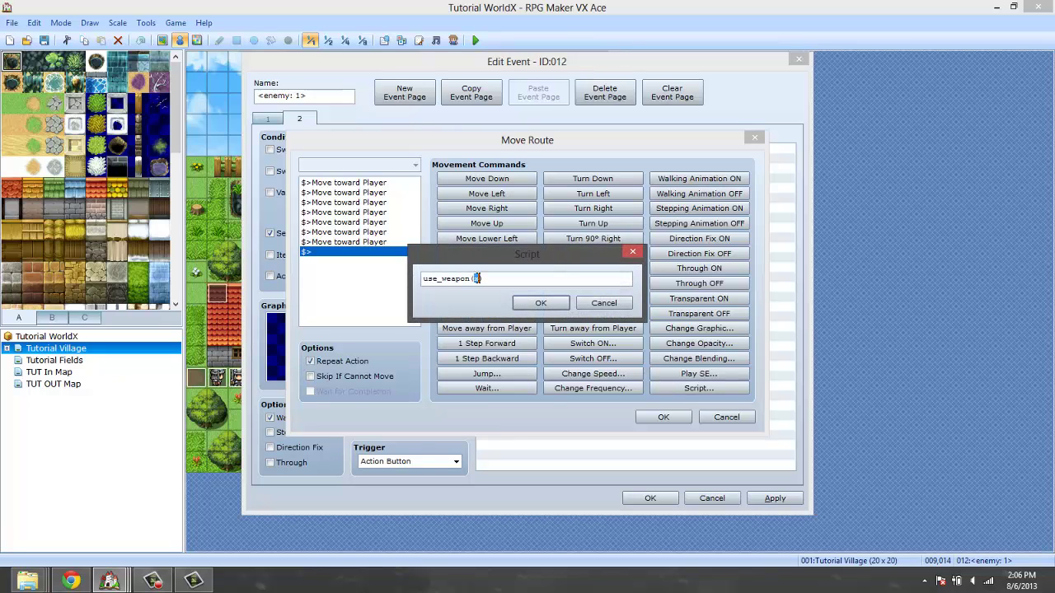
click(544, 305)
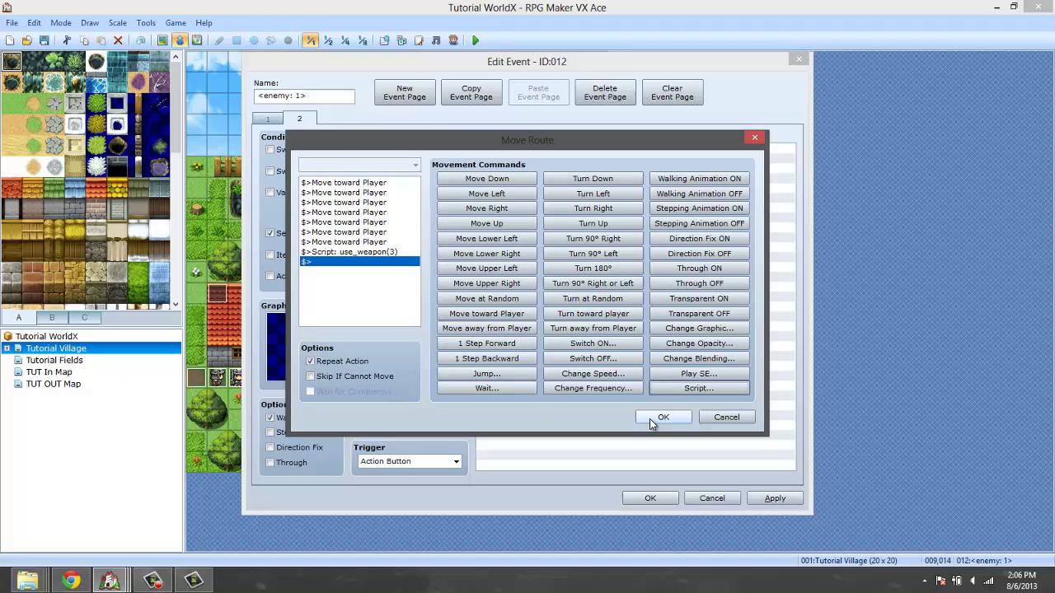
click(661, 419)
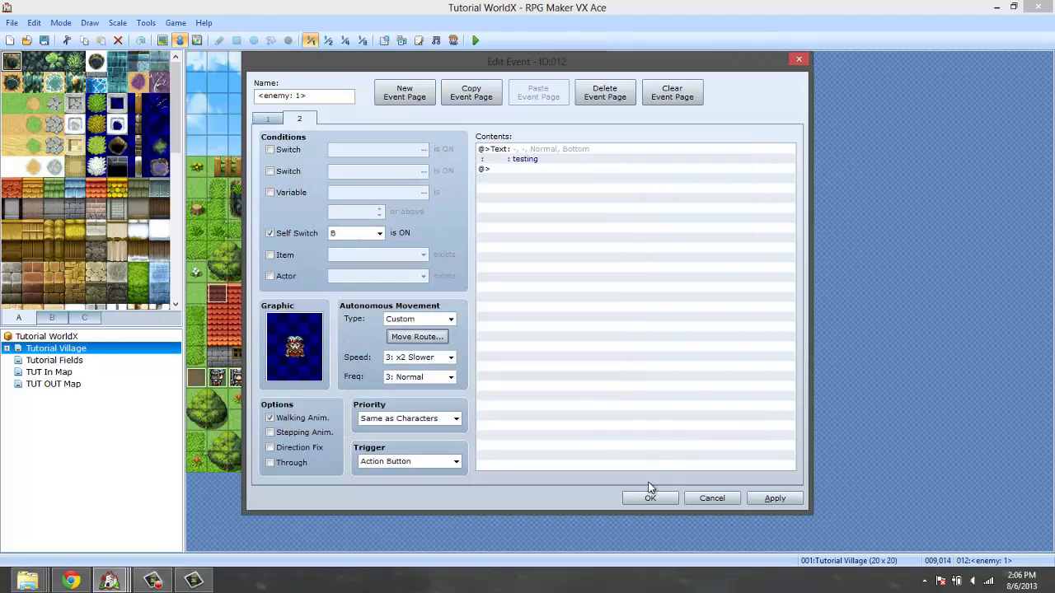
click(649, 497)
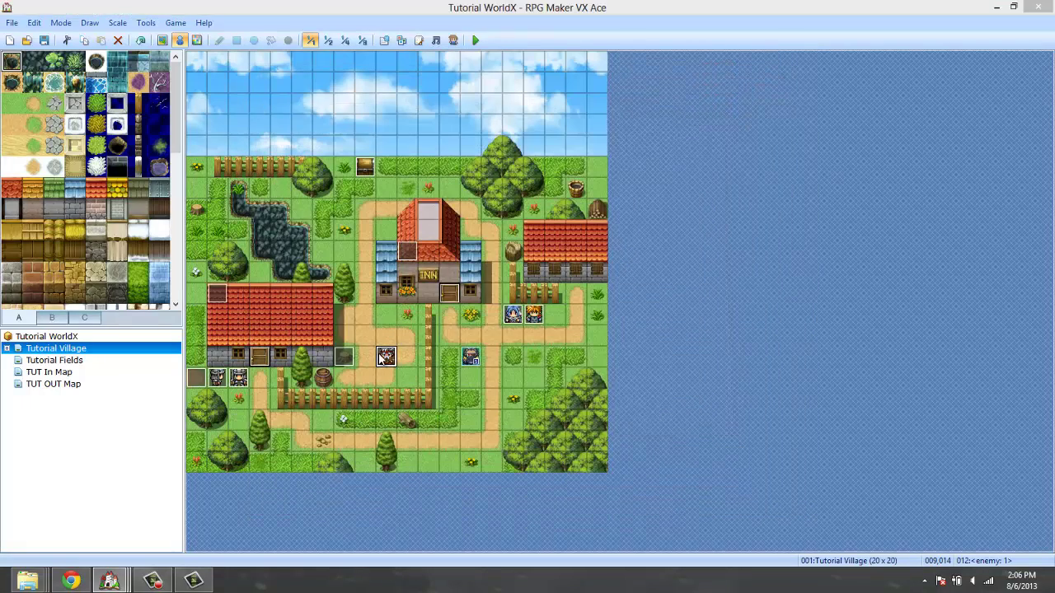
Set page 2 to speed 4: Normal and frequency 5: Highest, then save and playtest
double_click(382, 356)
click(300, 119)
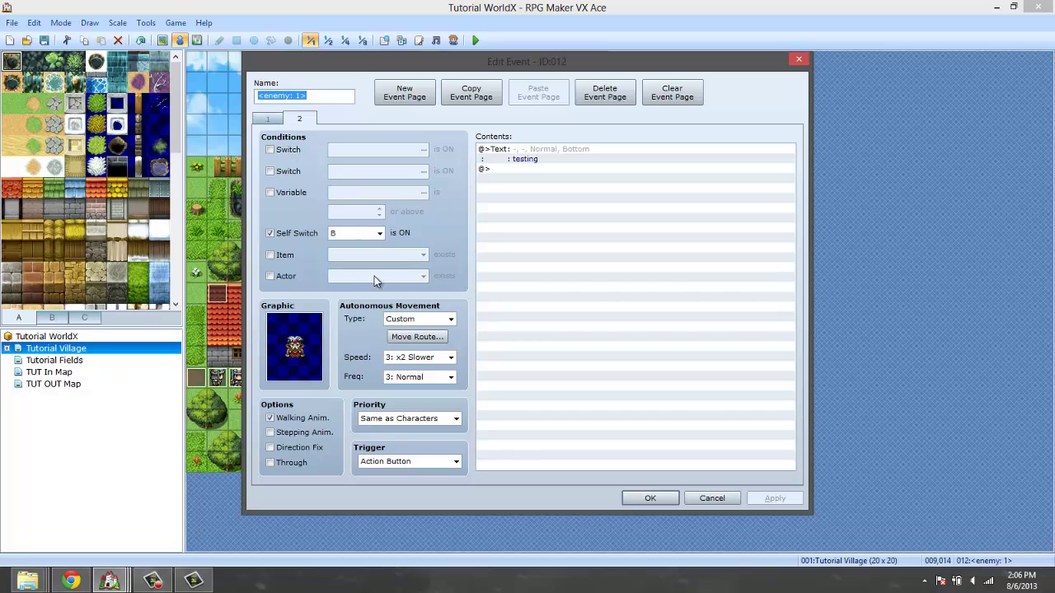
click(413, 359)
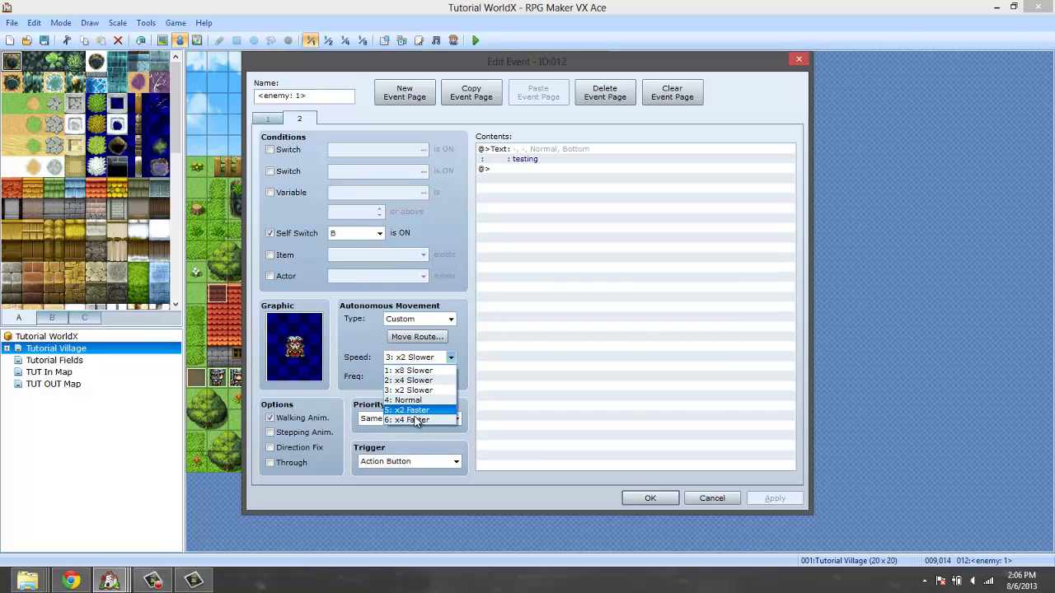
click(409, 400)
click(416, 377)
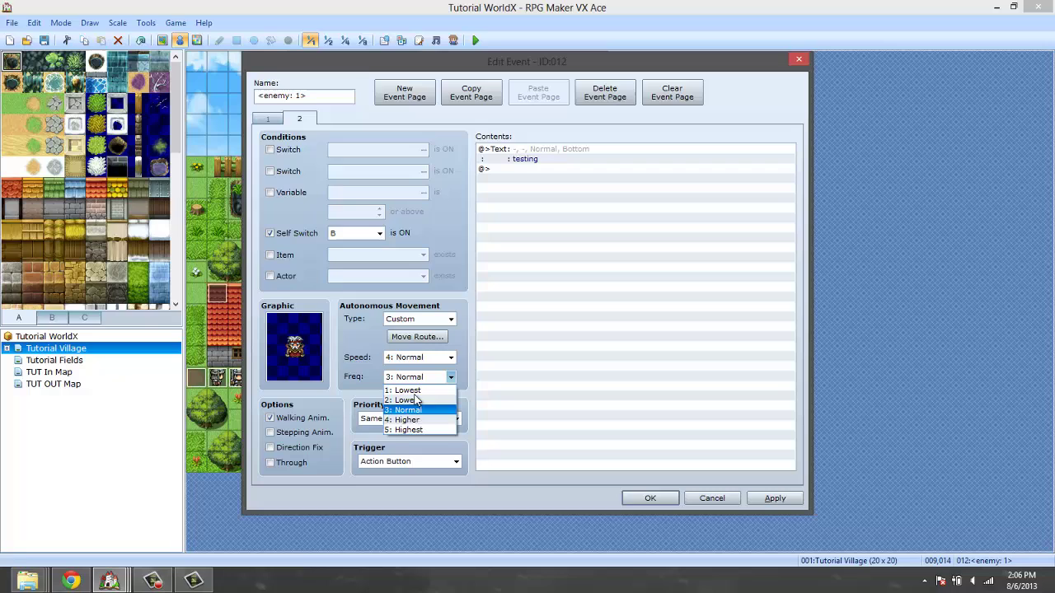
click(412, 429)
click(650, 498)
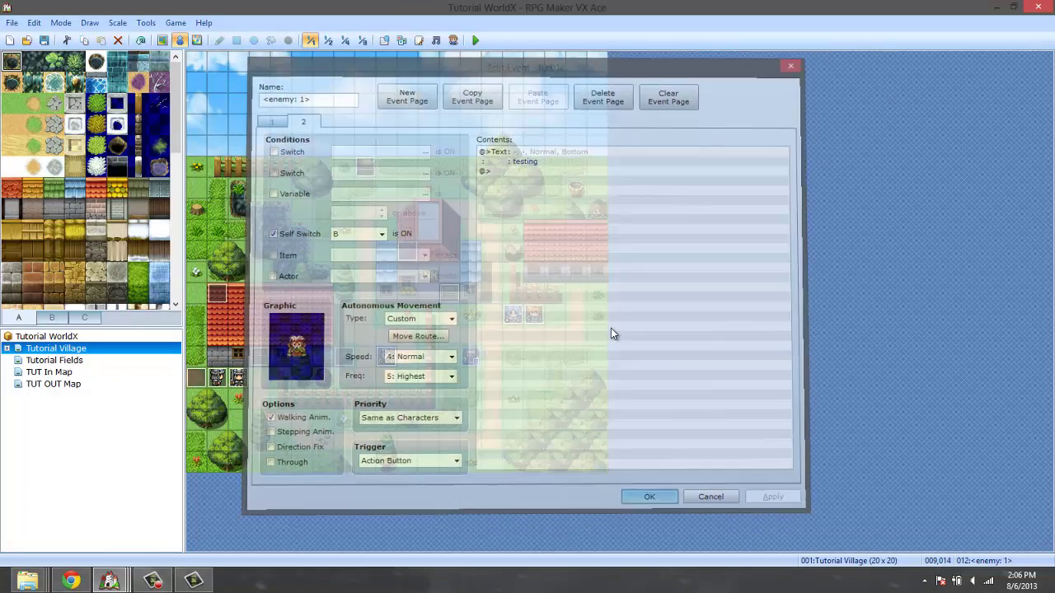
click(475, 39)
click(472, 323)
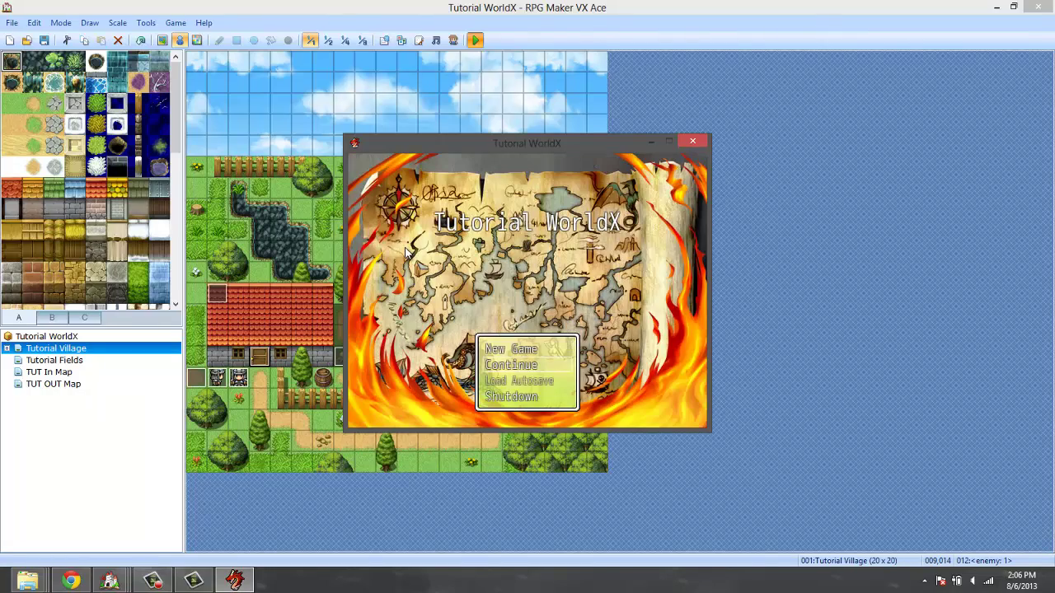
Start a New Game, dismiss the NoMethodError ending the playtest, and open the Tools menu
key(Return)
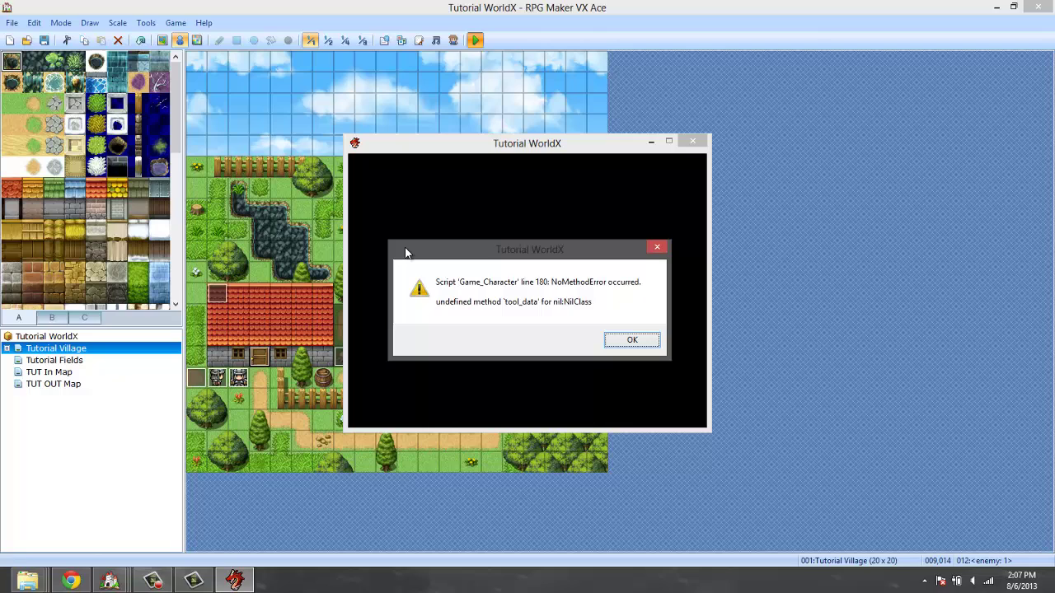
key(Return)
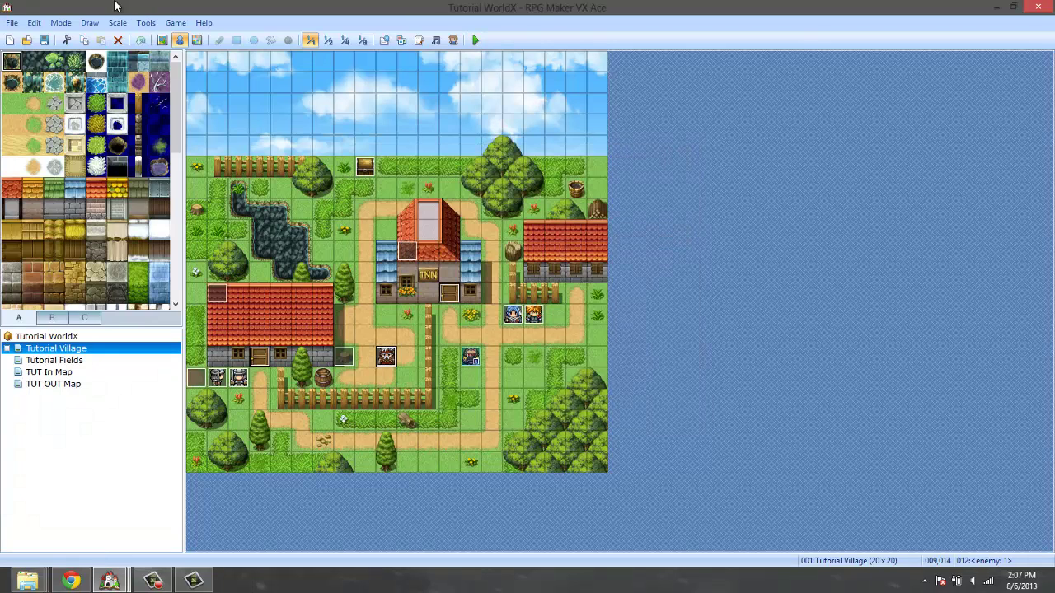
click(146, 23)
In the Database Weapons list, raise the Maximum to 3 to add an empty slot 003
click(157, 39)
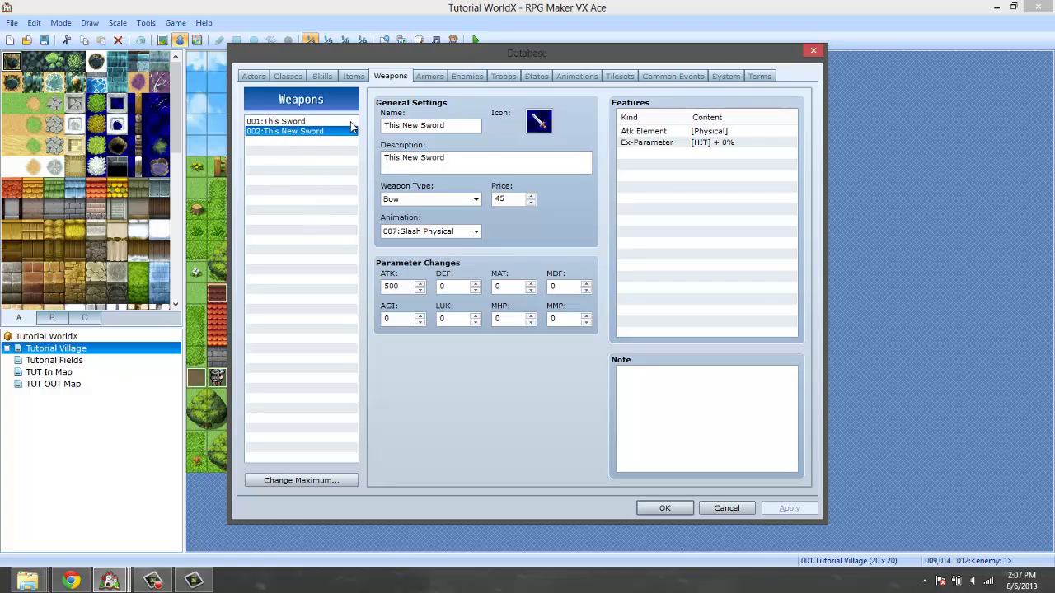
click(353, 77)
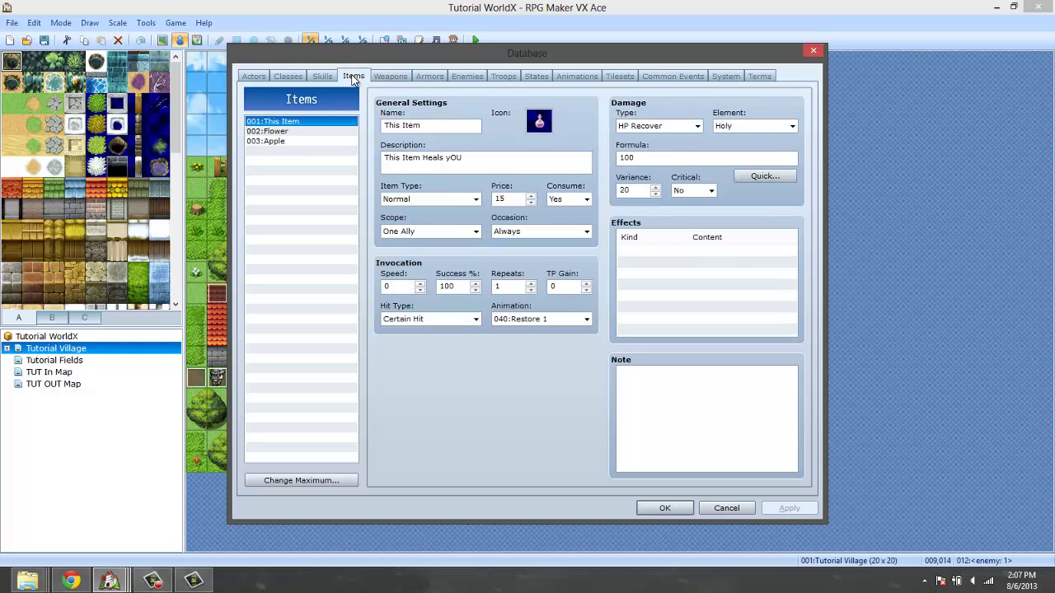
click(396, 77)
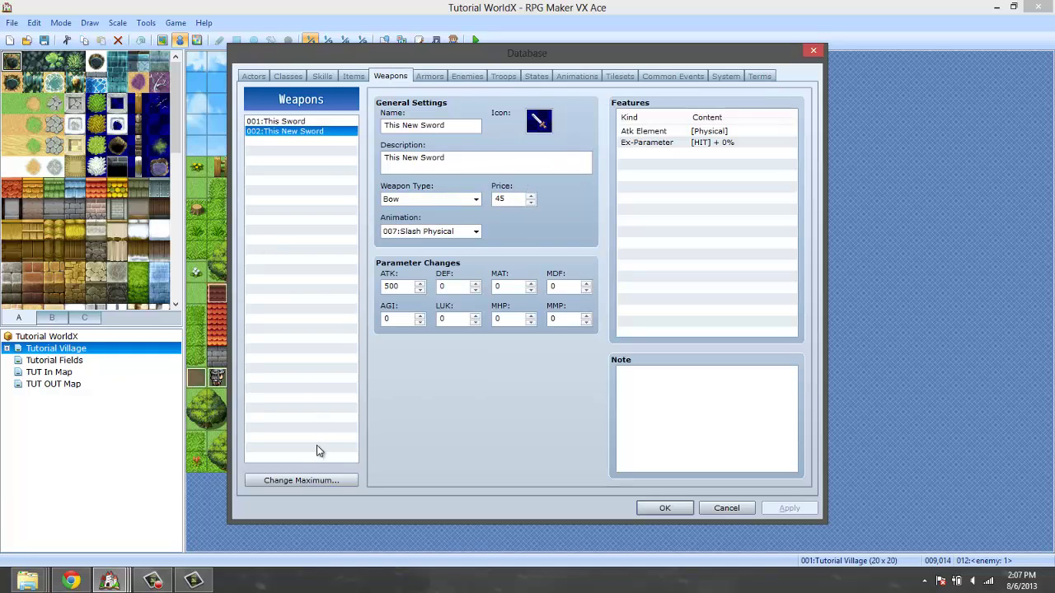
click(304, 479)
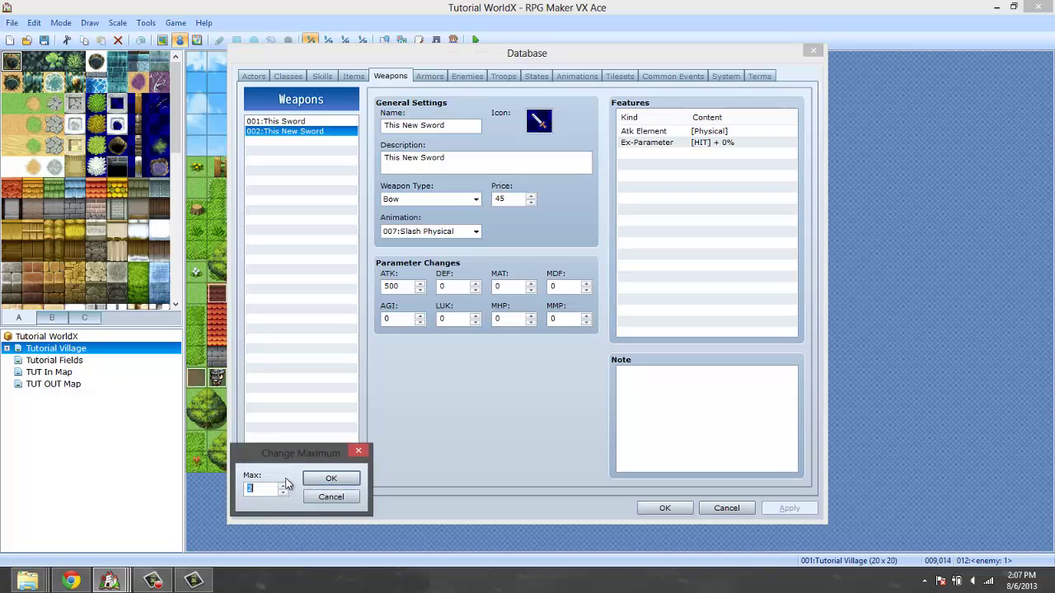
click(283, 487)
click(328, 479)
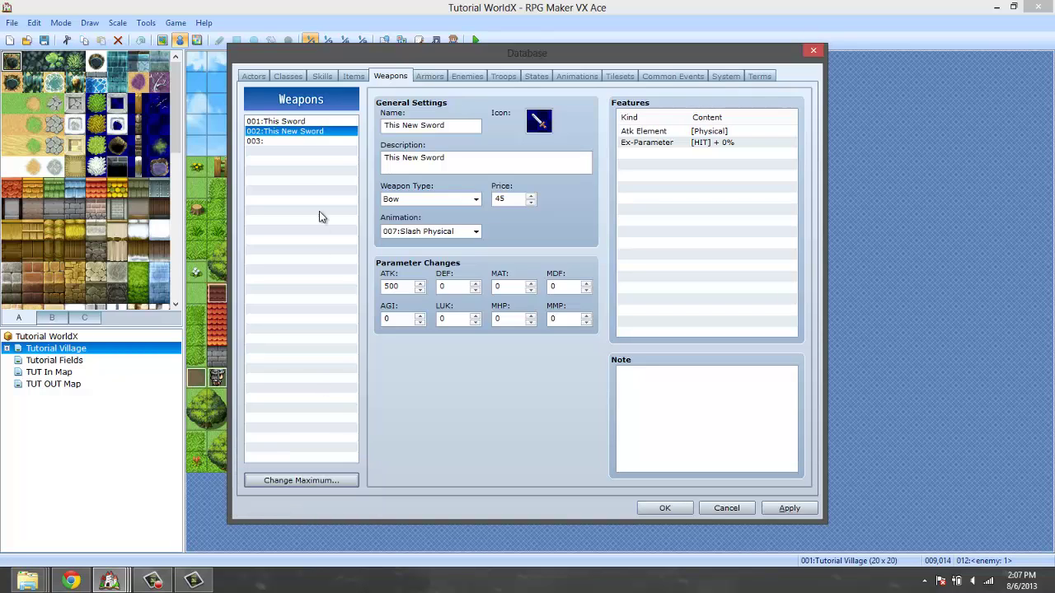
Copy weapon 002, the Enemies Wepon, from the LIFE: MiNi Town project's database
click(295, 141)
right_click(295, 141)
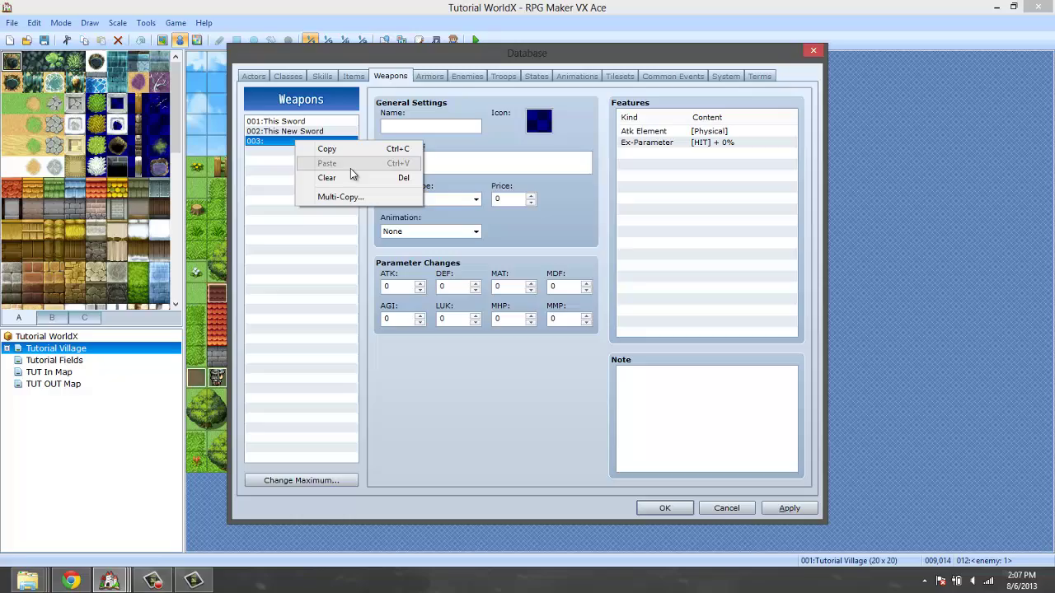
click(129, 582)
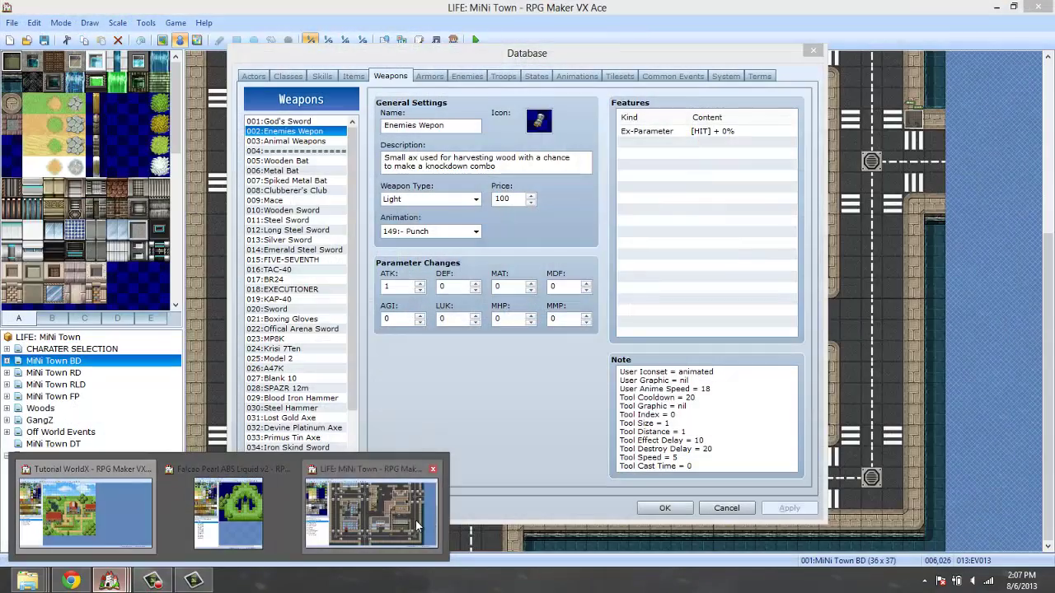
click(363, 507)
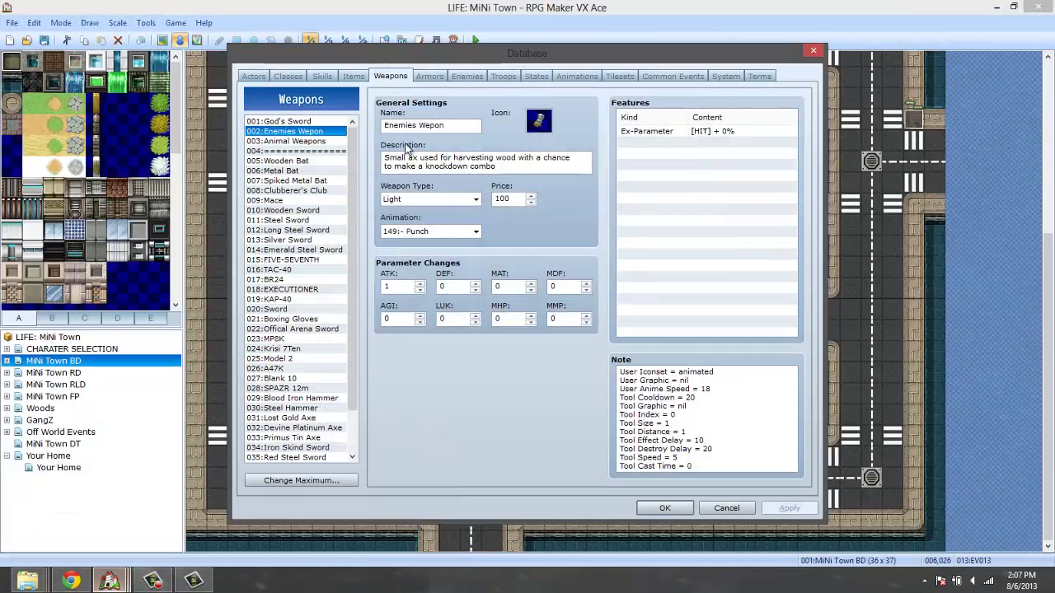
right_click(318, 133)
click(334, 138)
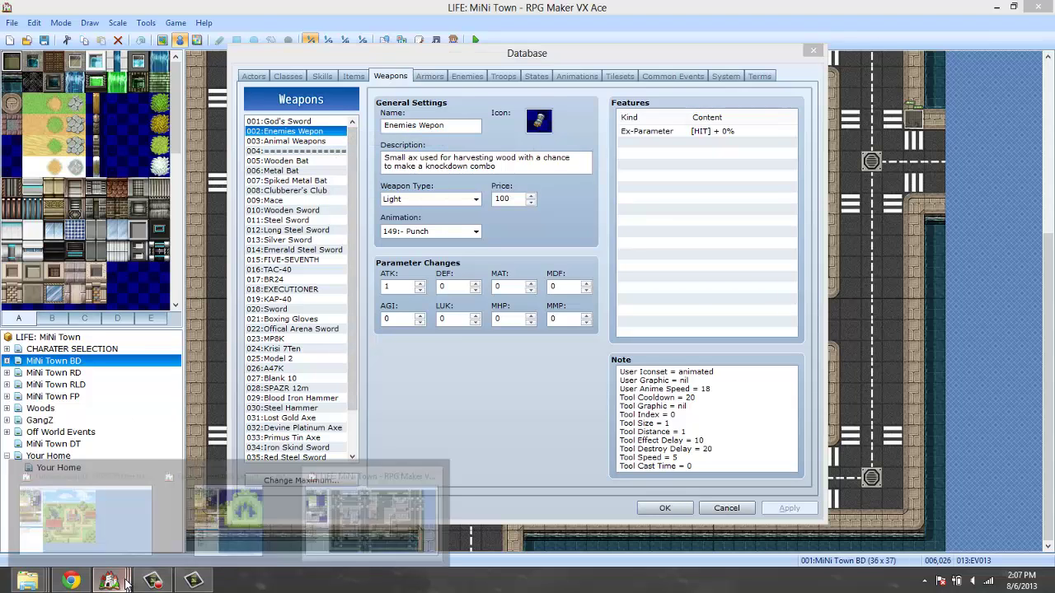
Paste the Enemies Wepon into weapon slot 003 of the Tutorial WorldX database
right_click(127, 582)
click(127, 582)
mouse_move(128, 583)
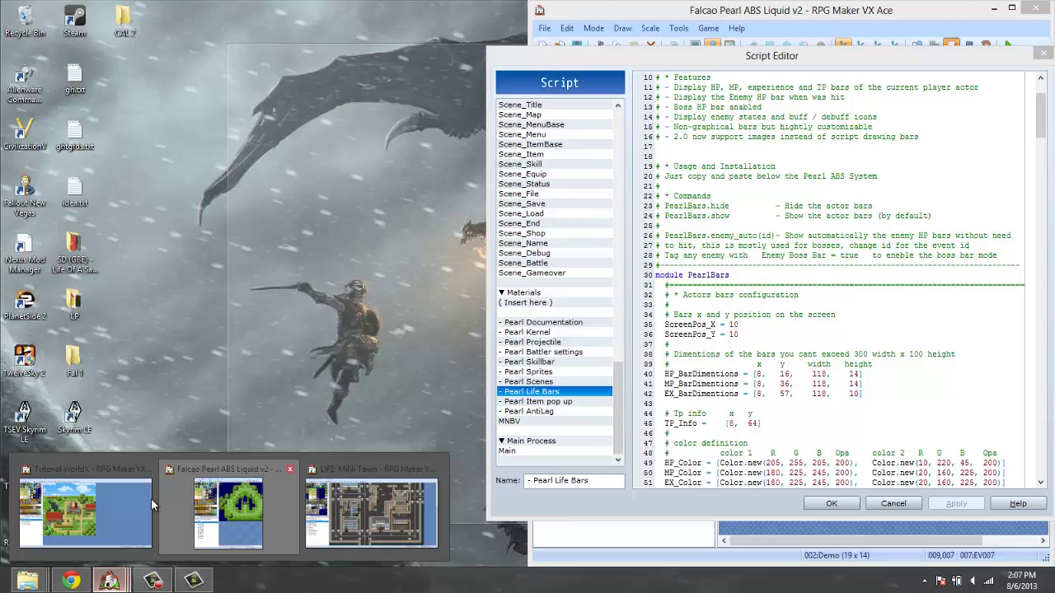
click(120, 509)
right_click(290, 149)
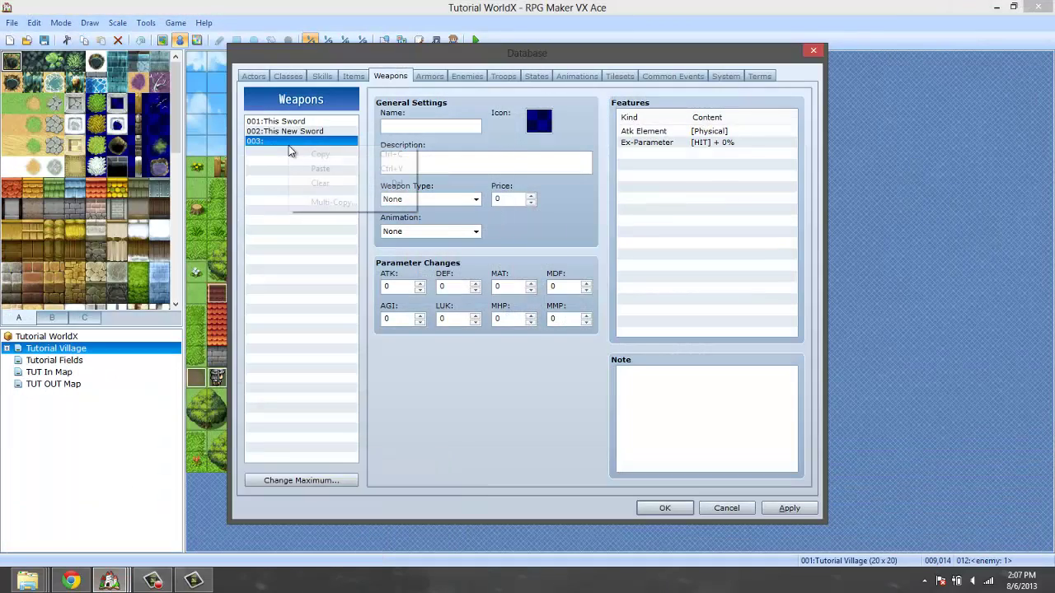
click(321, 168)
Close the Database, save the project, and launch a playtest
click(664, 508)
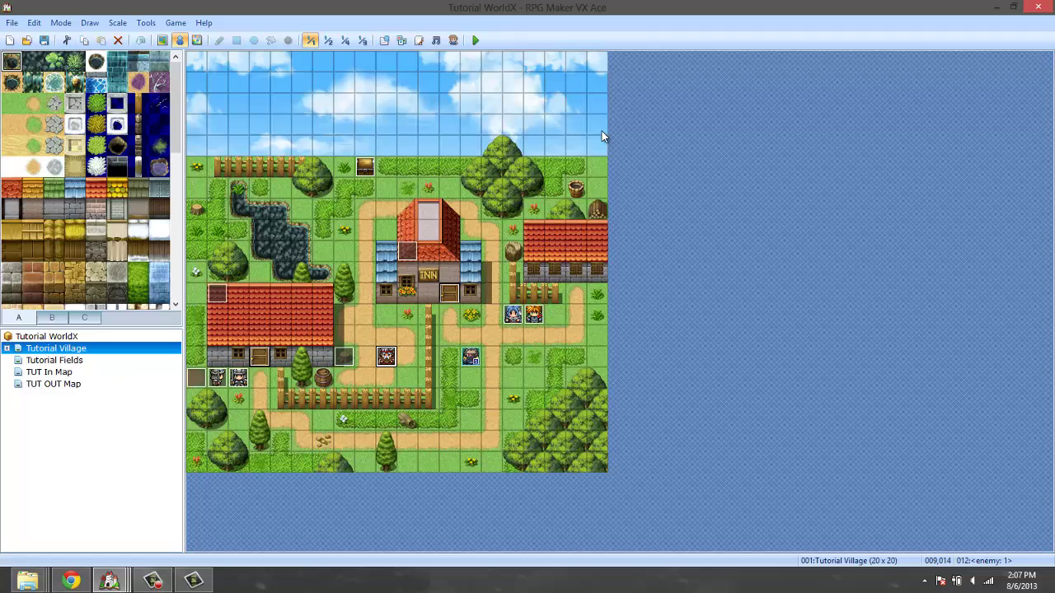
click(474, 39)
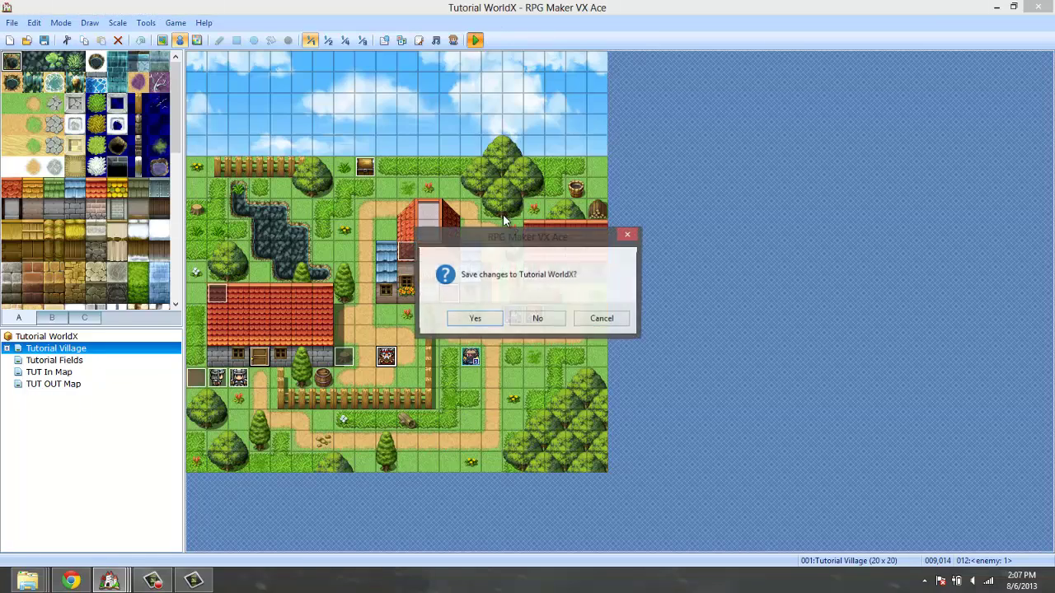
click(476, 319)
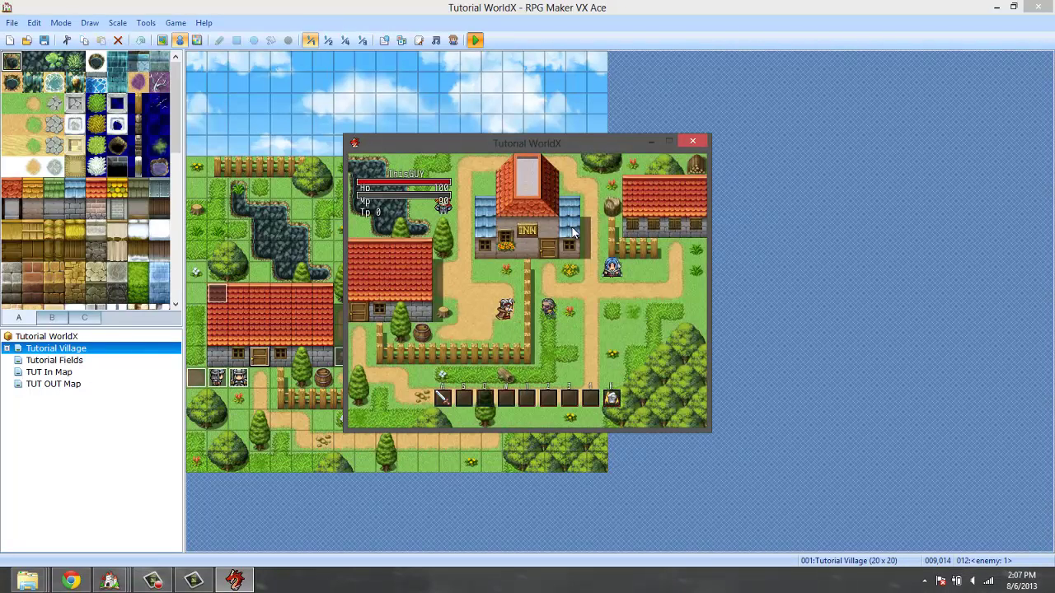
Swing the hero's sword, dismiss the testing message, and walk the hero toward the INN
key(a)
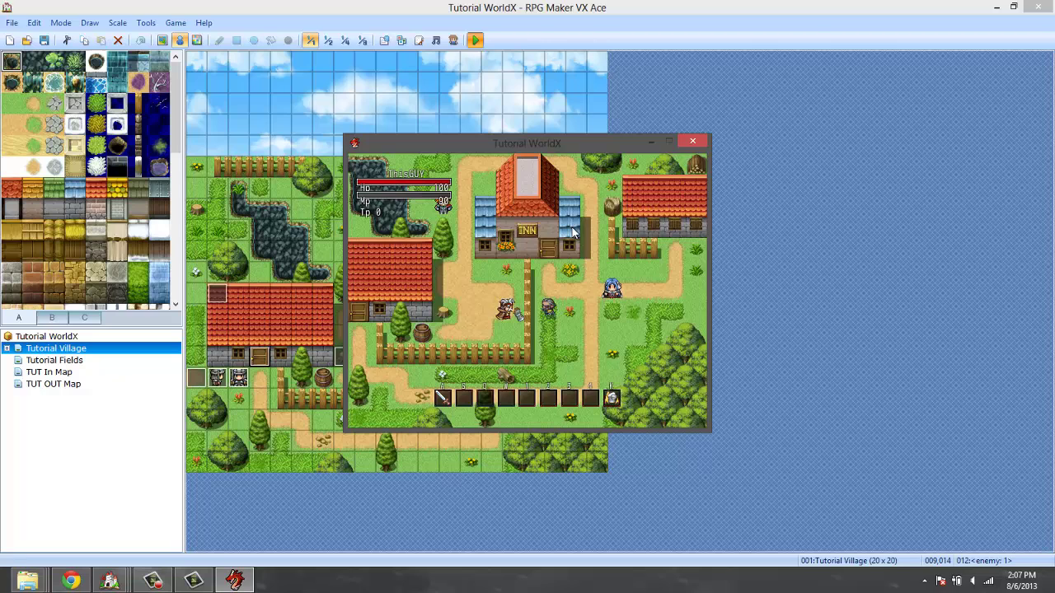
key(Up)
key(Up)
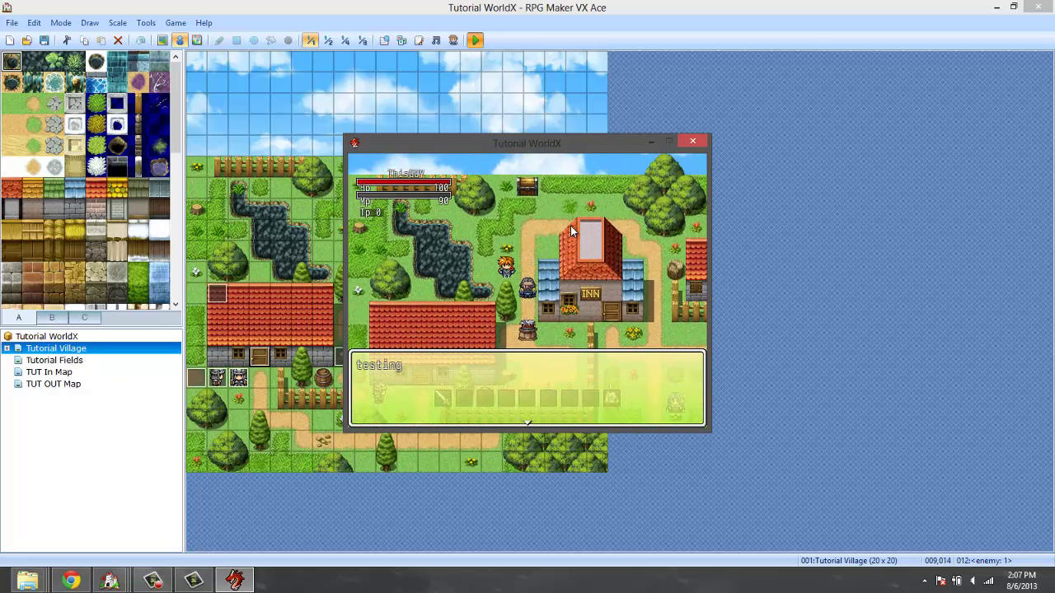
key(Return)
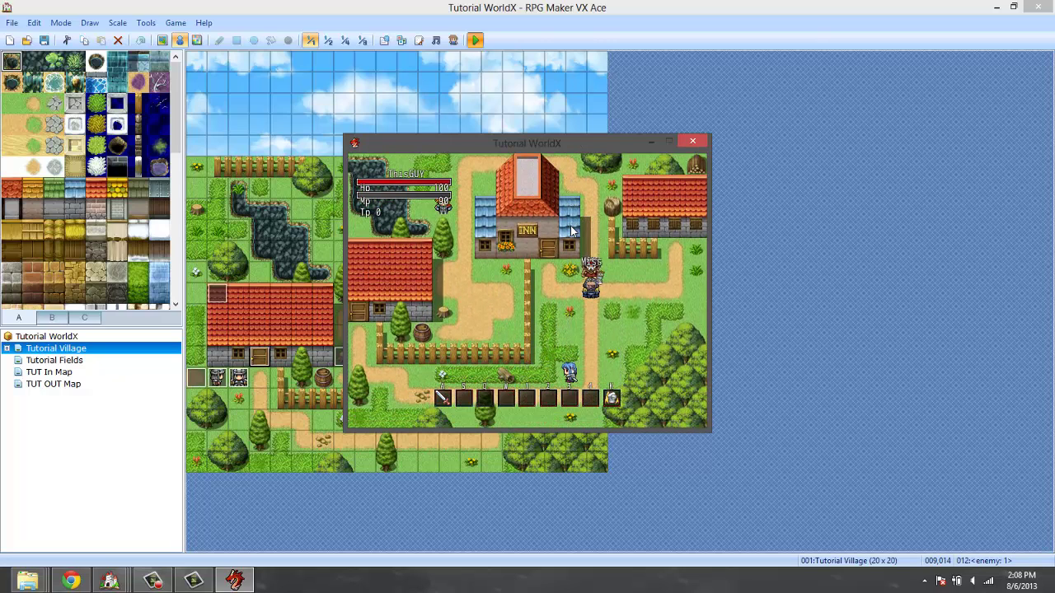
key(Down)
key(Down)
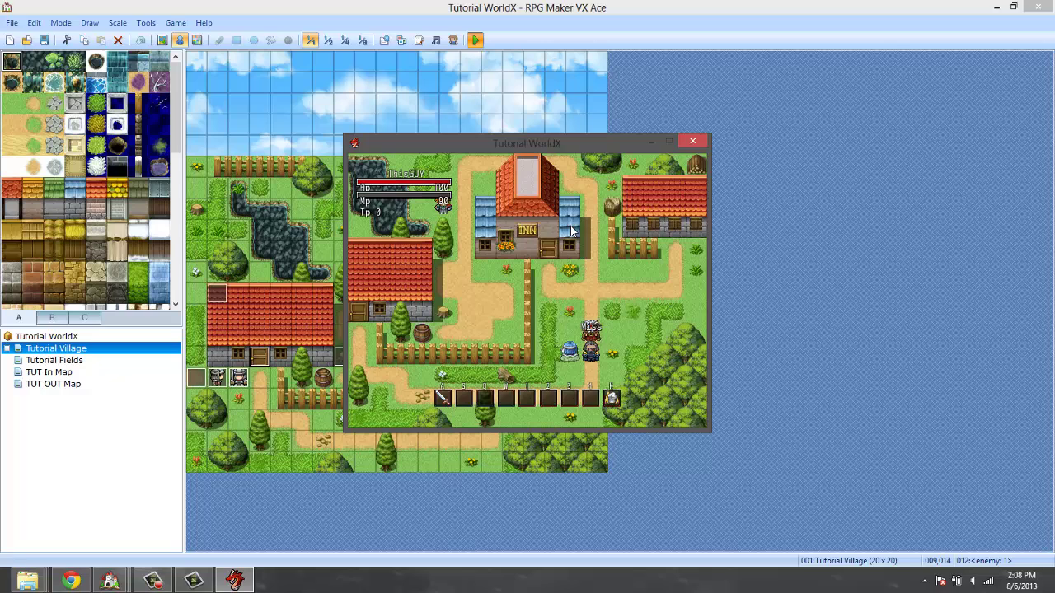
key(Left)
key(Left)
key(Left)
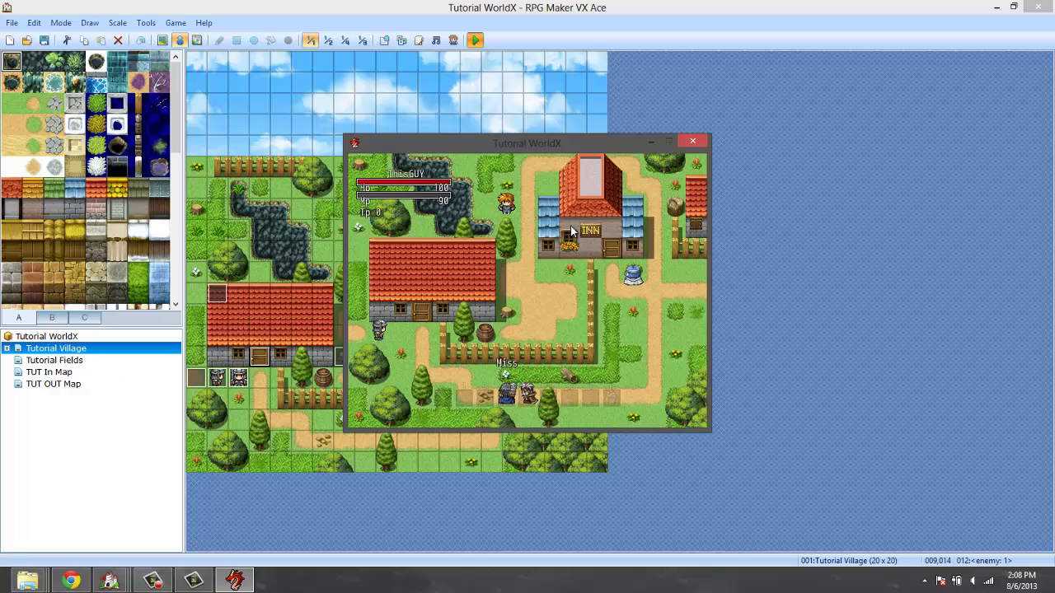
key(Left)
key(Left)
key(Left)
key(Up)
key(Up)
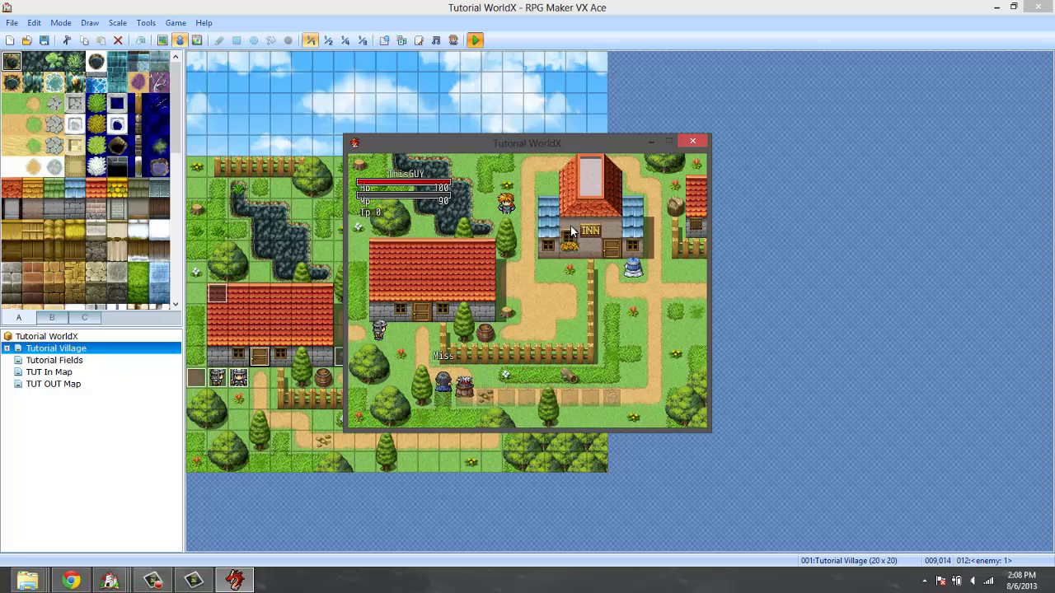
key(Up)
key(Up)
key(Right)
key(Right)
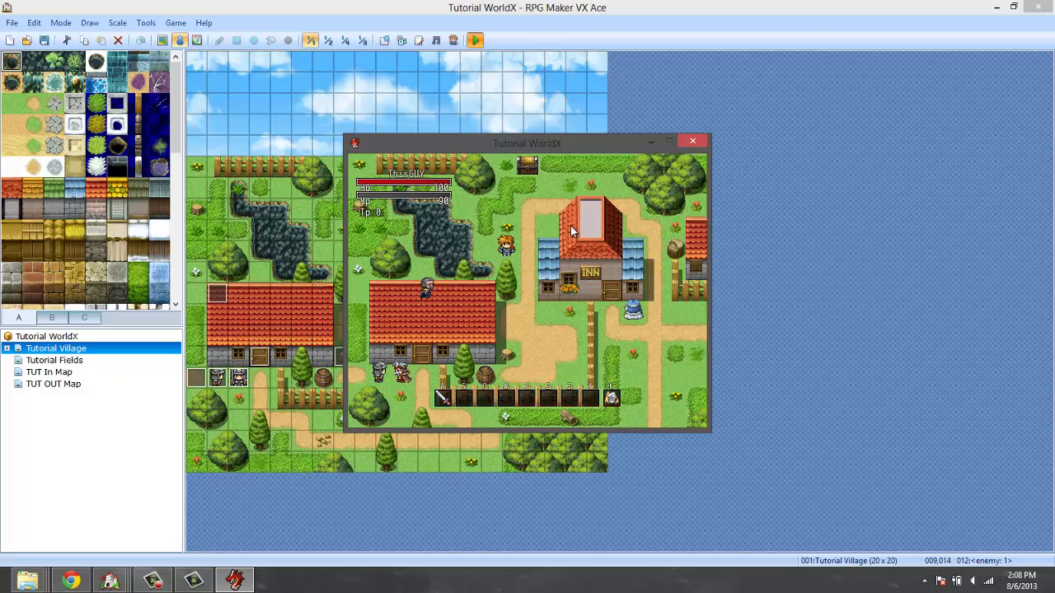
Walk the hero along the bottom row and back up while the enemy chases and attacks
key(Right)
key(Right)
key(Right)
key(Right)
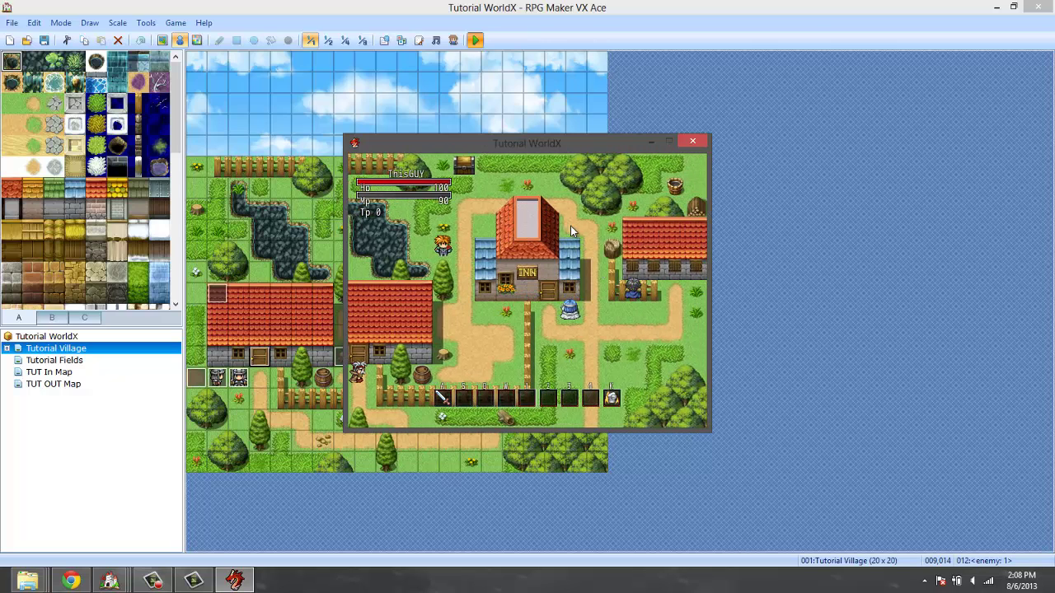
key(Down)
key(Down)
key(Left)
key(Down)
key(Down)
key(Down)
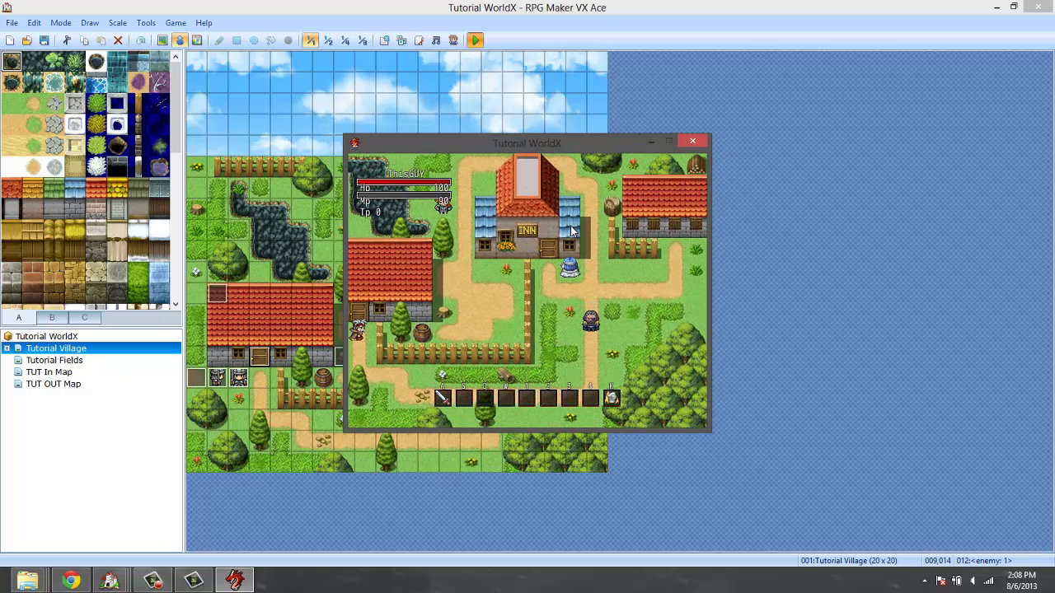
key(Down)
key(Left)
key(Left)
key(Left)
key(Left)
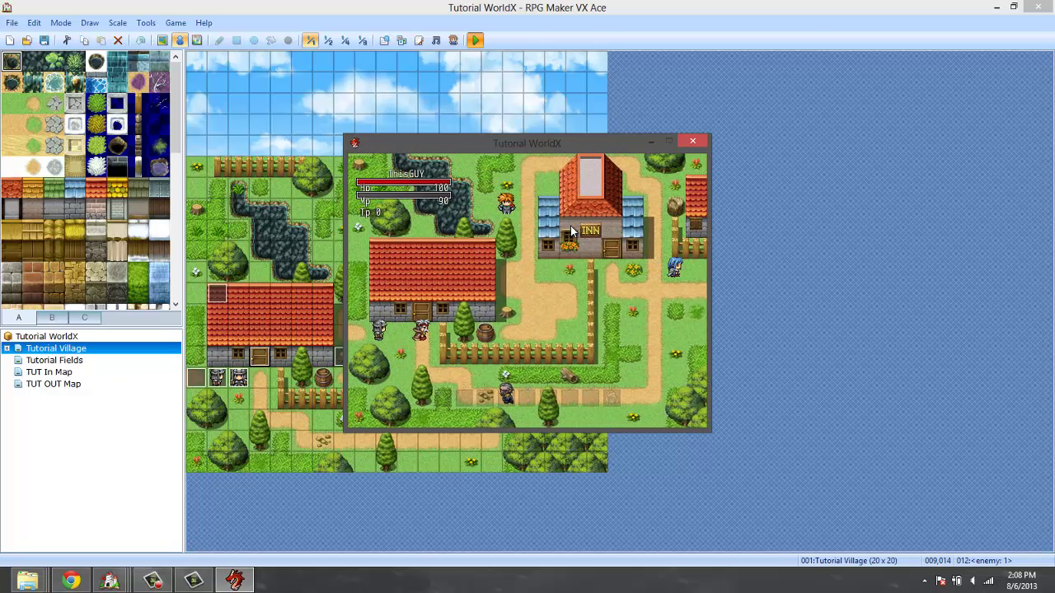
key(Right)
key(Right)
key(Right)
key(Right)
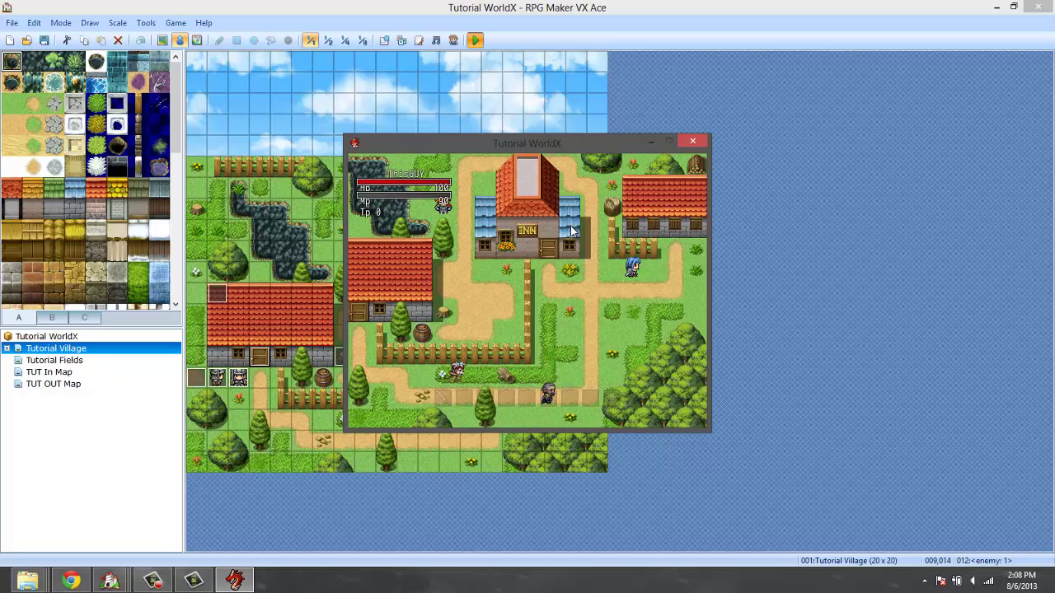
key(Right)
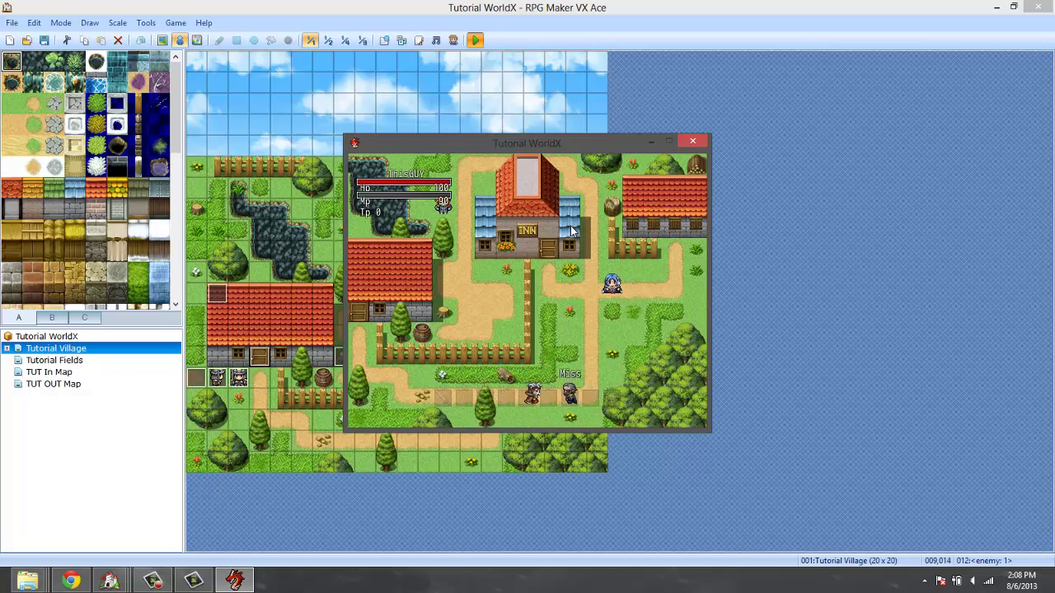
key(Right)
key(Right)
key(Up)
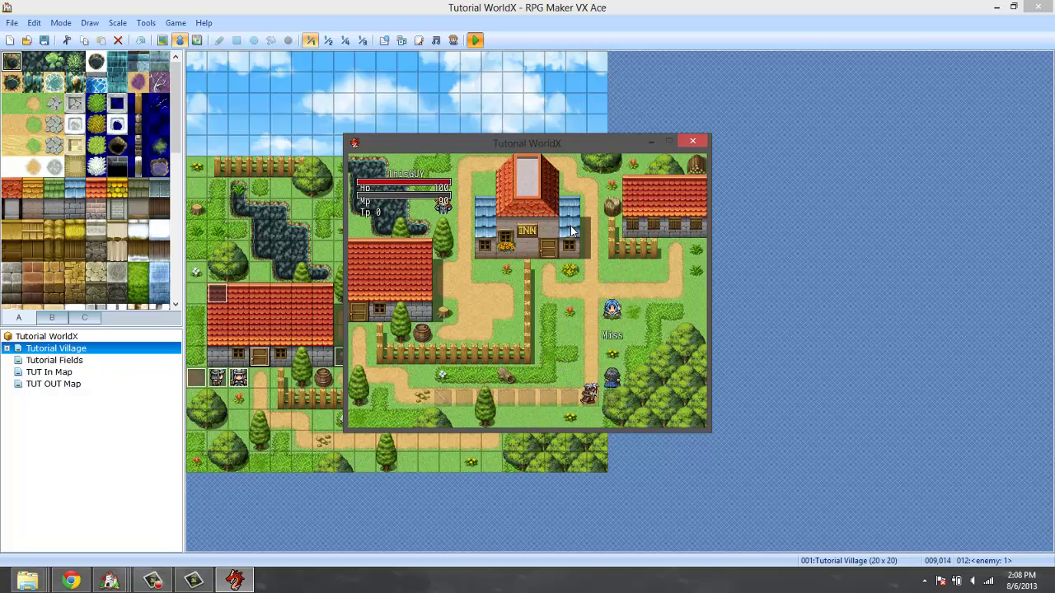
key(Up)
key(Up)
key(Up)
key(Right)
Browse the F9 debug switch list, close it, and keep walking up as the enemy attacks
key(F9)
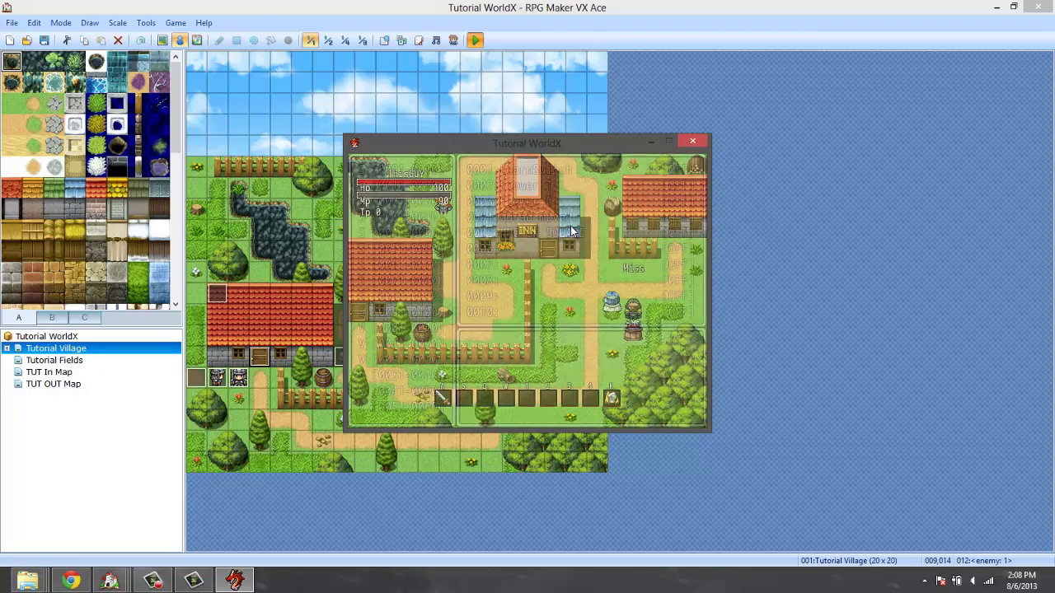
key(Down)
key(Down)
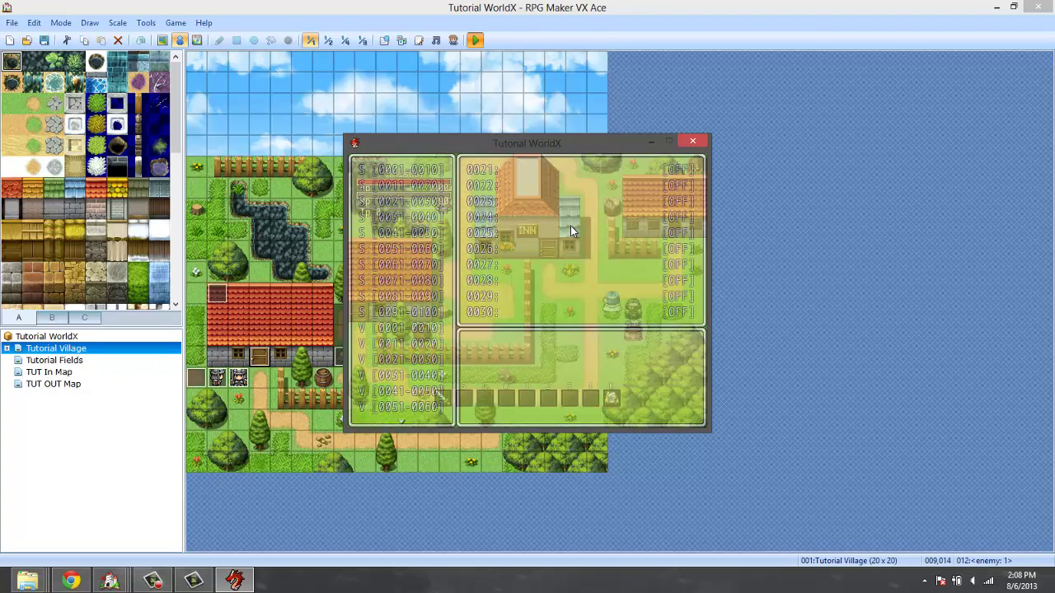
key(Escape)
key(Up)
key(Up)
key(Up)
key(Up)
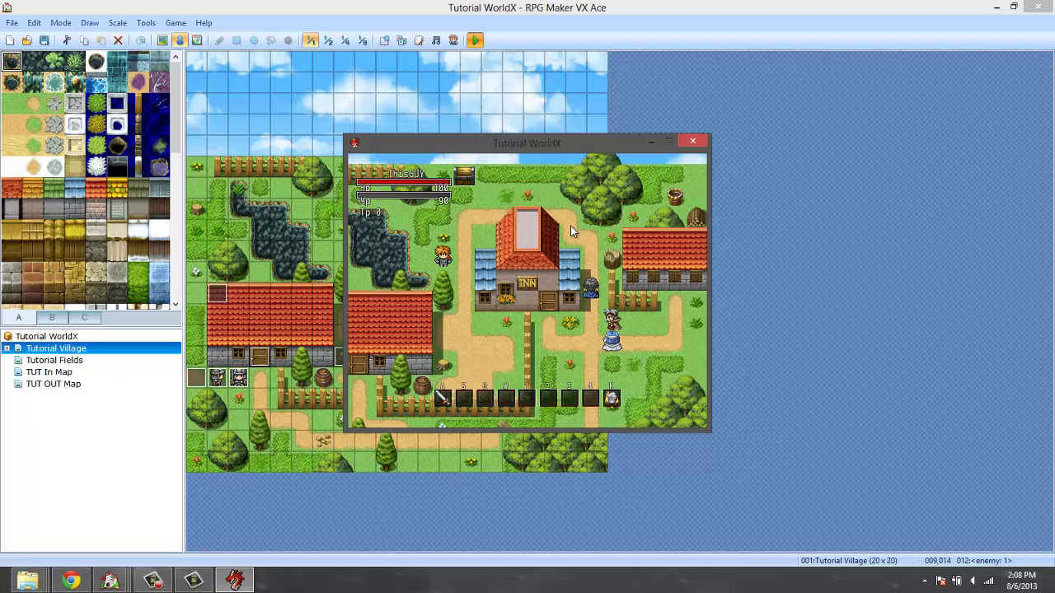
key(Up)
key(Up)
key(Up)
key(Up)
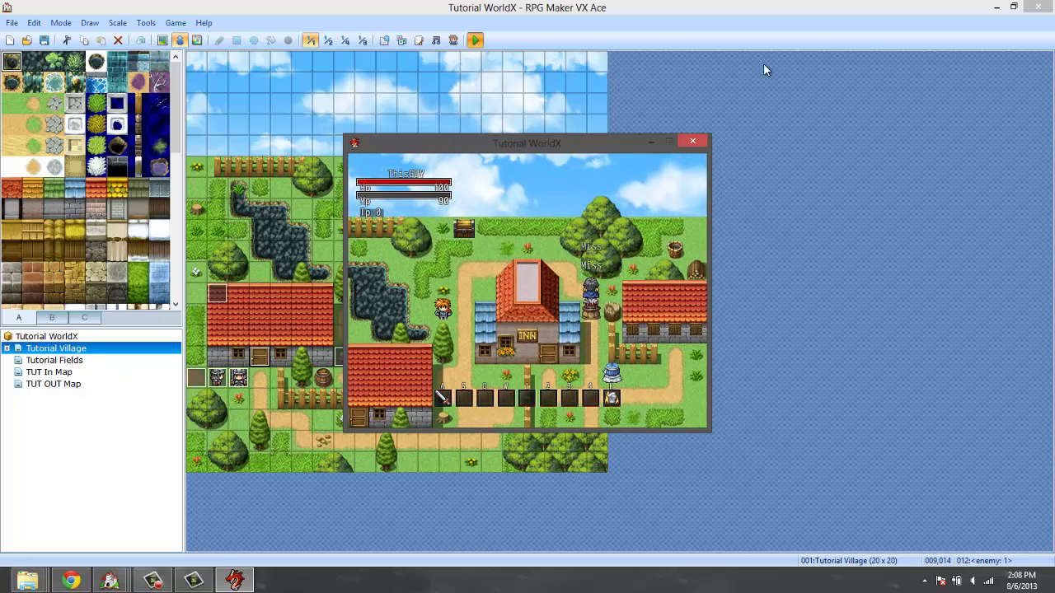
click(693, 142)
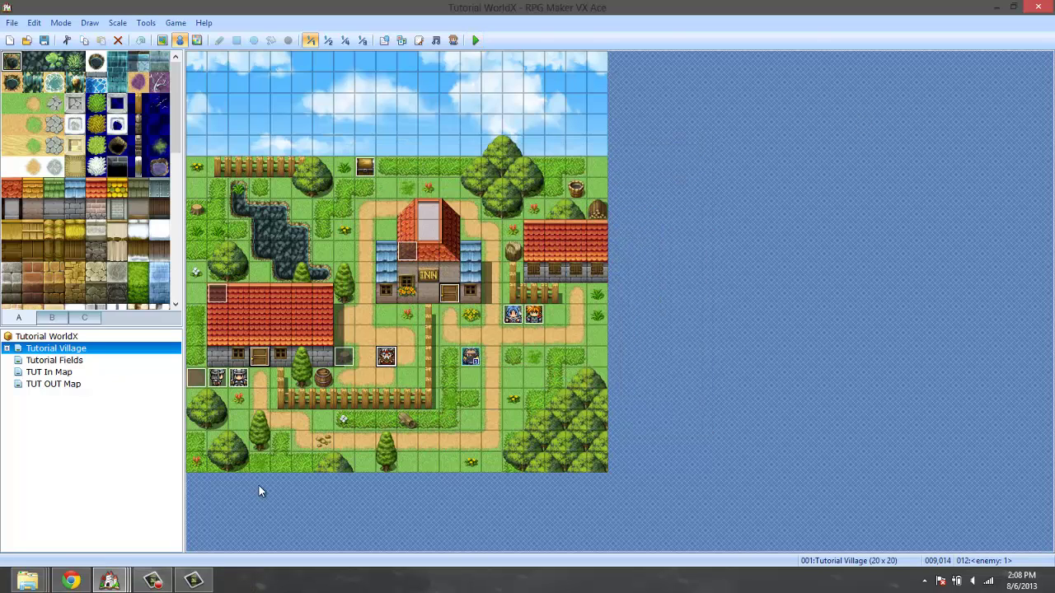
click(186, 581)
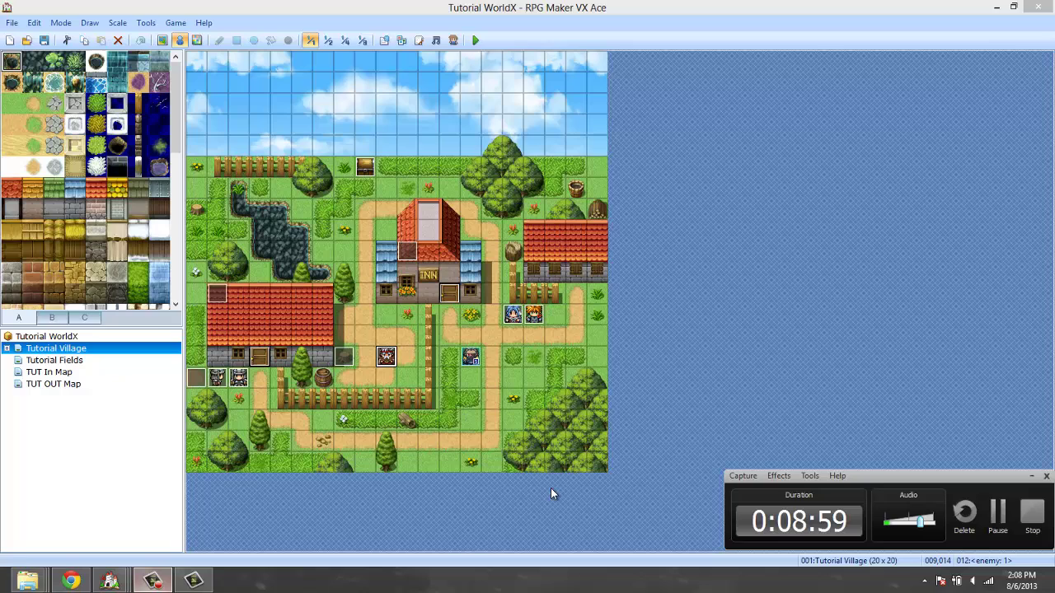
click(1038, 513)
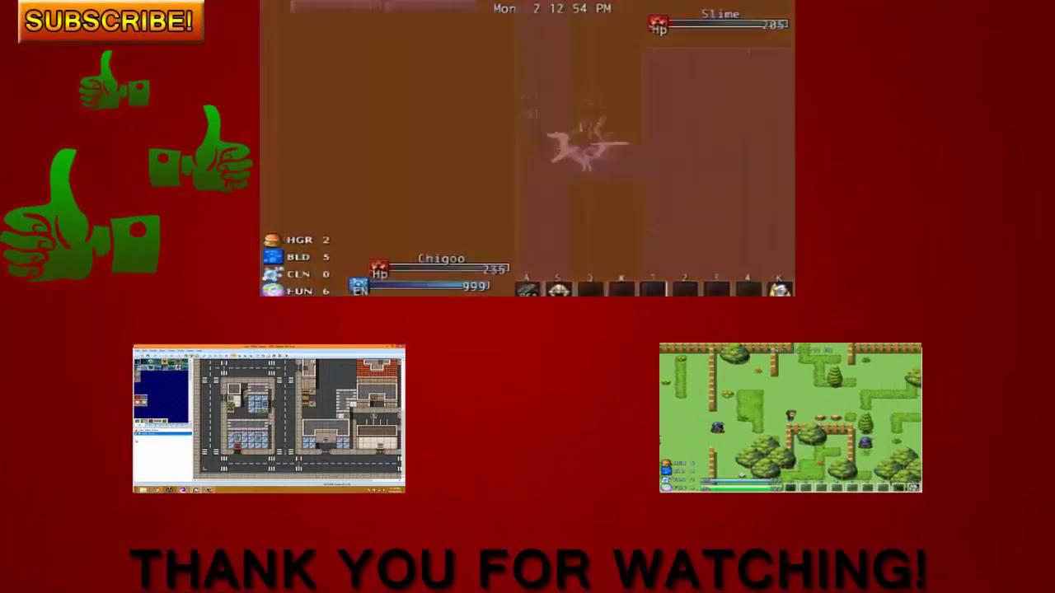